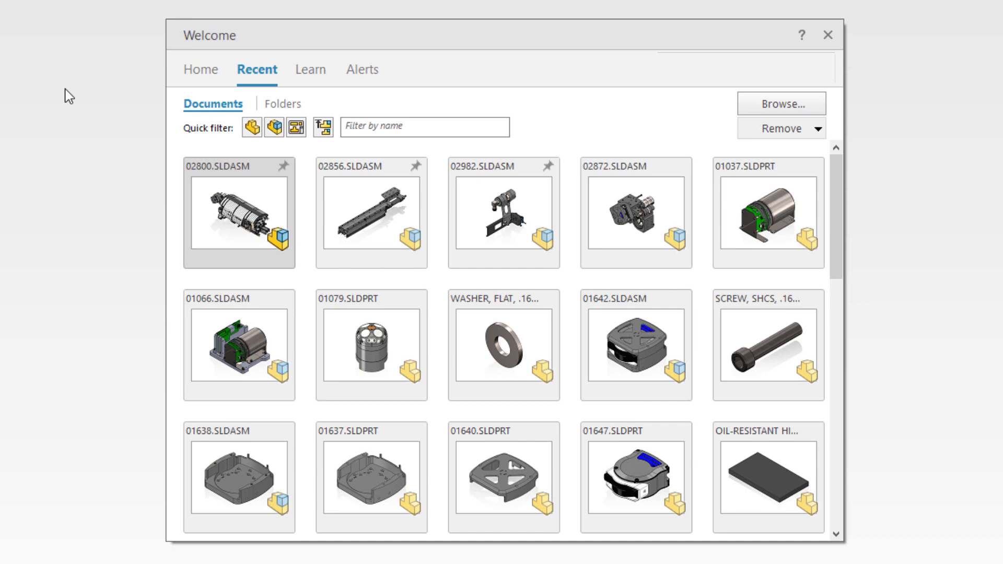
Open the recent assembly 02800.SLDASM in Lightweight mode.
left_click(286, 262)
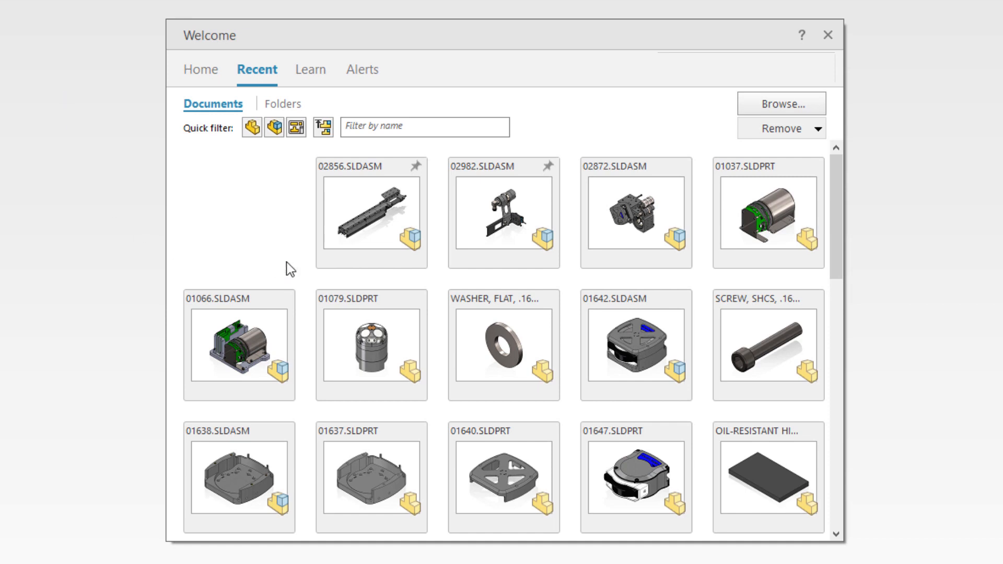
left_click(409, 281)
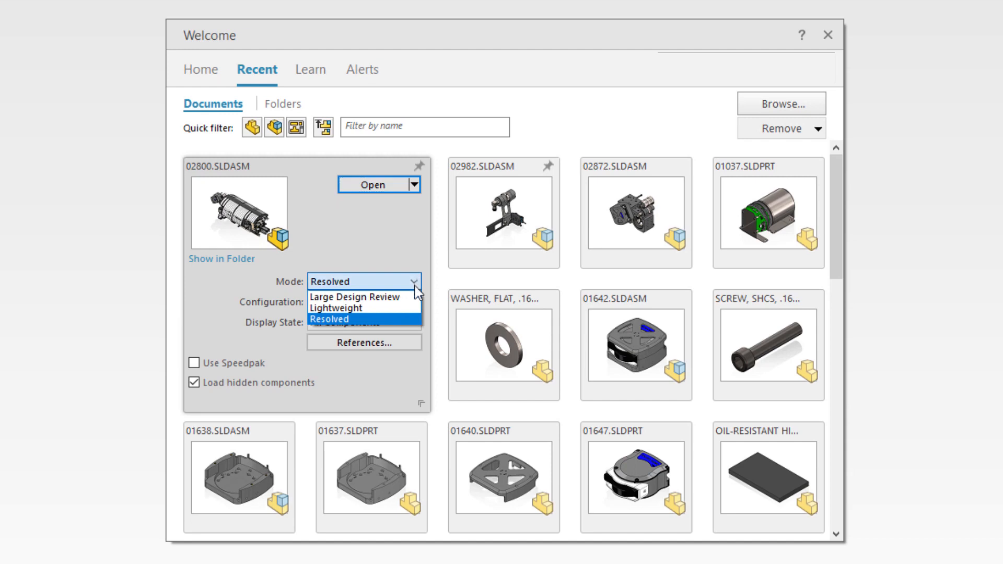
left_click(406, 310)
left_click(398, 186)
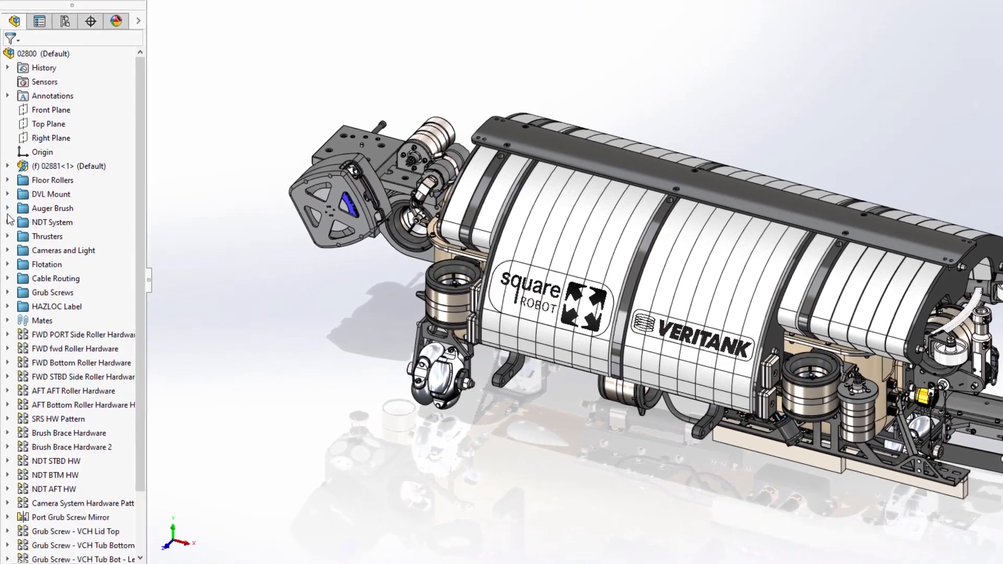
Examine the structure of the Auger Brush folder, going through subassembly 02856 down to Brushroll component 02756.
left_click(7, 214)
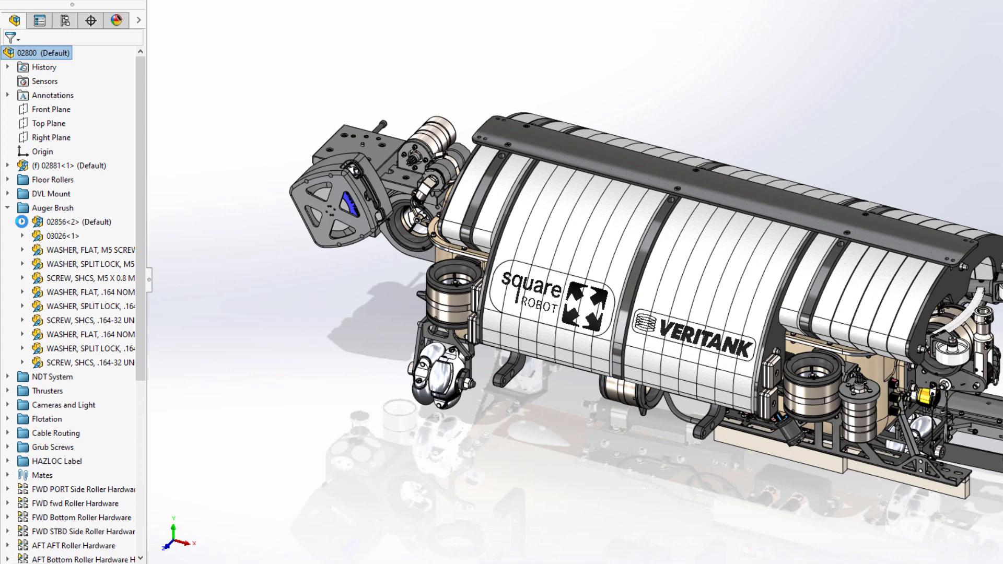
left_click(22, 222)
scroll(22, 222, "up", 7)
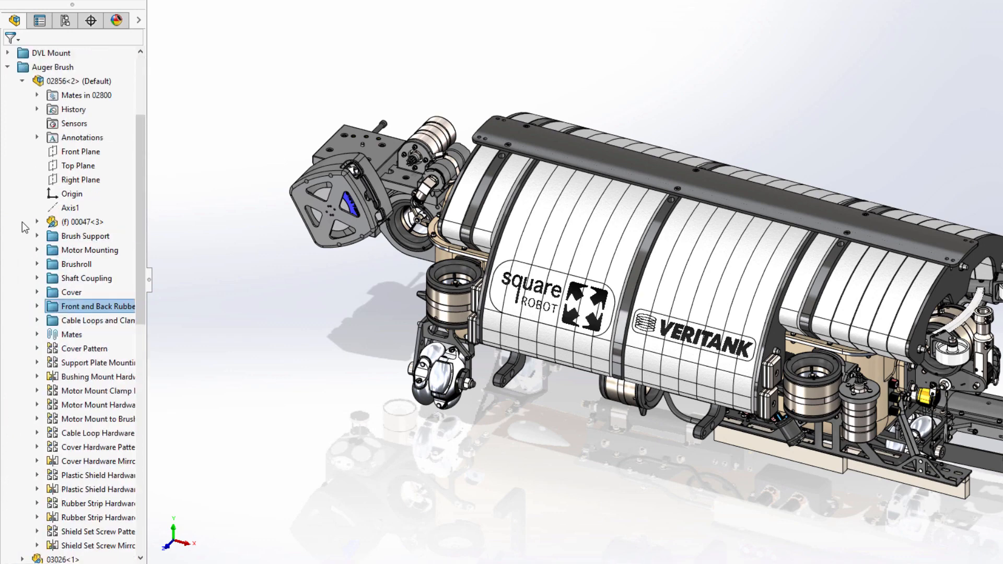
left_click(37, 307)
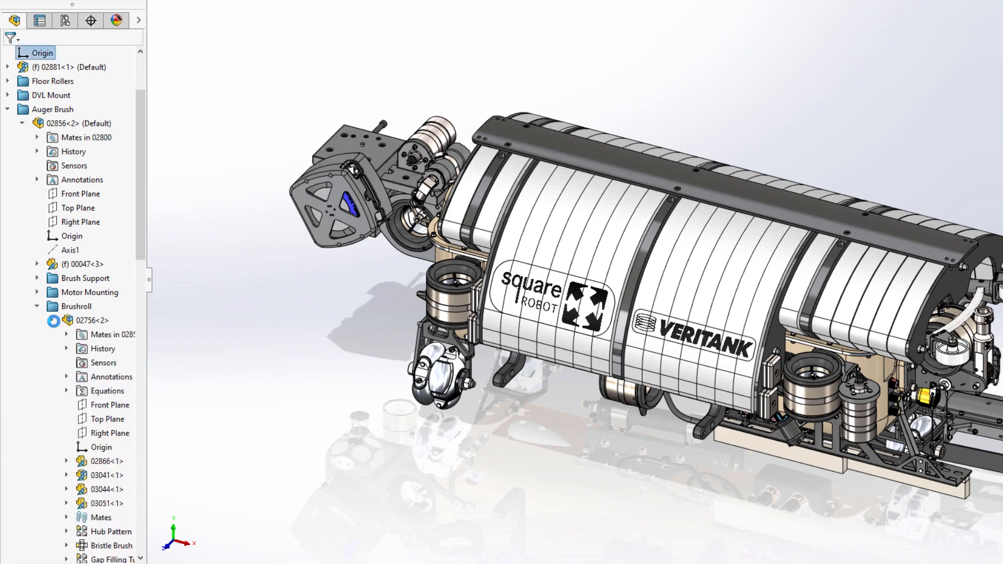
left_click(52, 320)
left_click(37, 307)
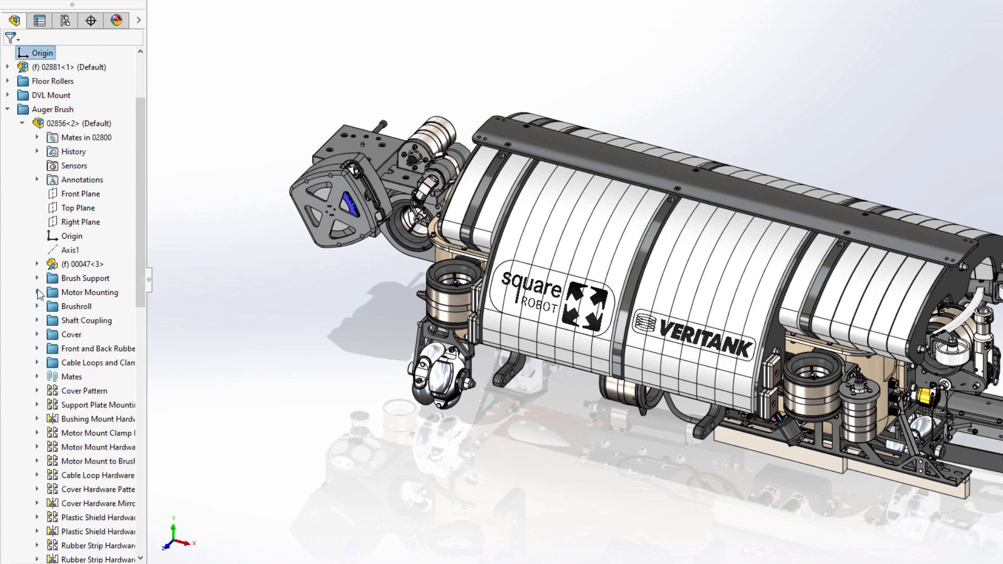
Collapse subassembly 02856 in the Auger Brush folder and open it in its own window.
left_click(22, 123)
left_click(35, 127)
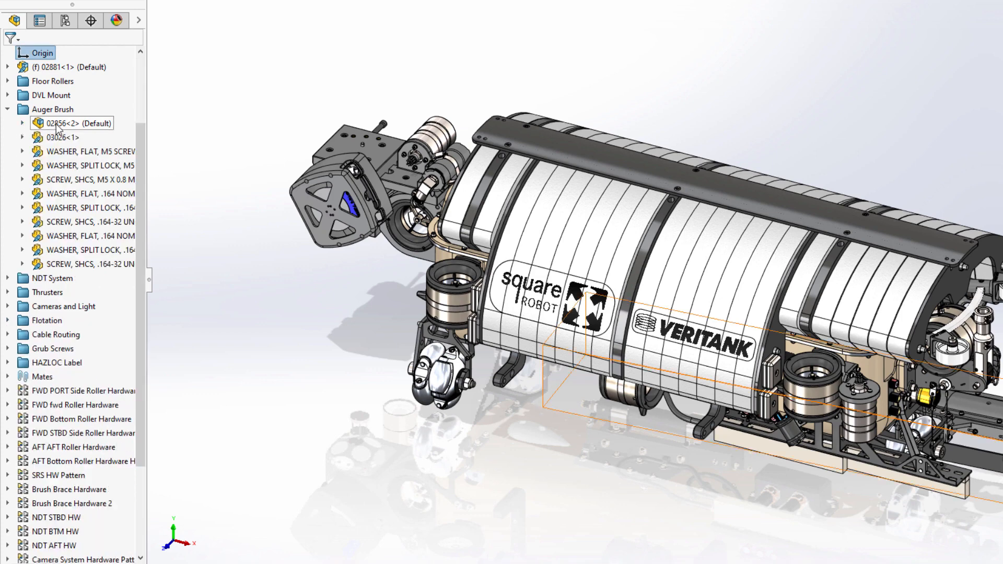
left_click(65, 95)
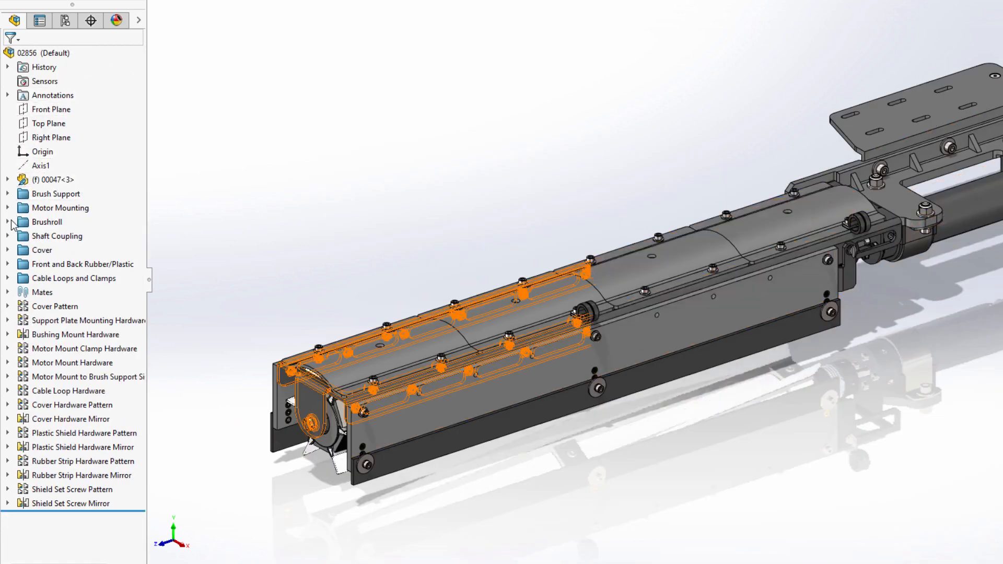
Examine the Brushroll folder of 02856, including subassembly 02756 and its components 03041 and 02866, and collapse it again.
left_click(8, 222)
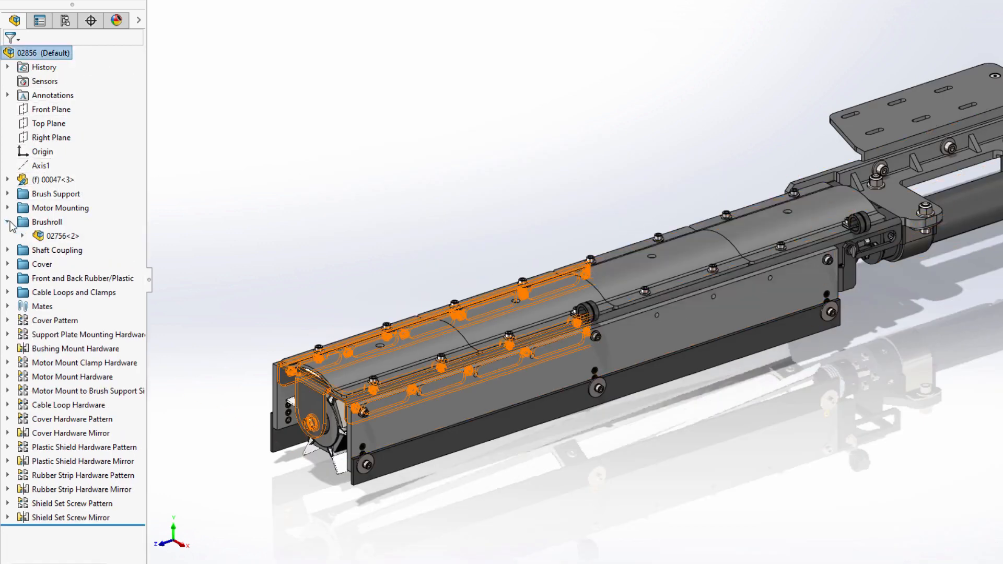
left_click(22, 236)
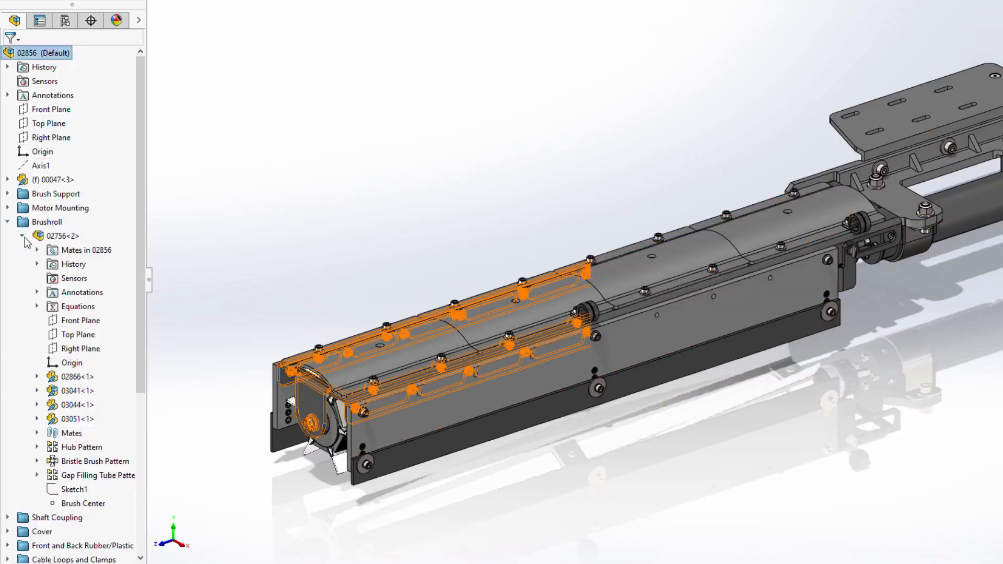
left_click(37, 391)
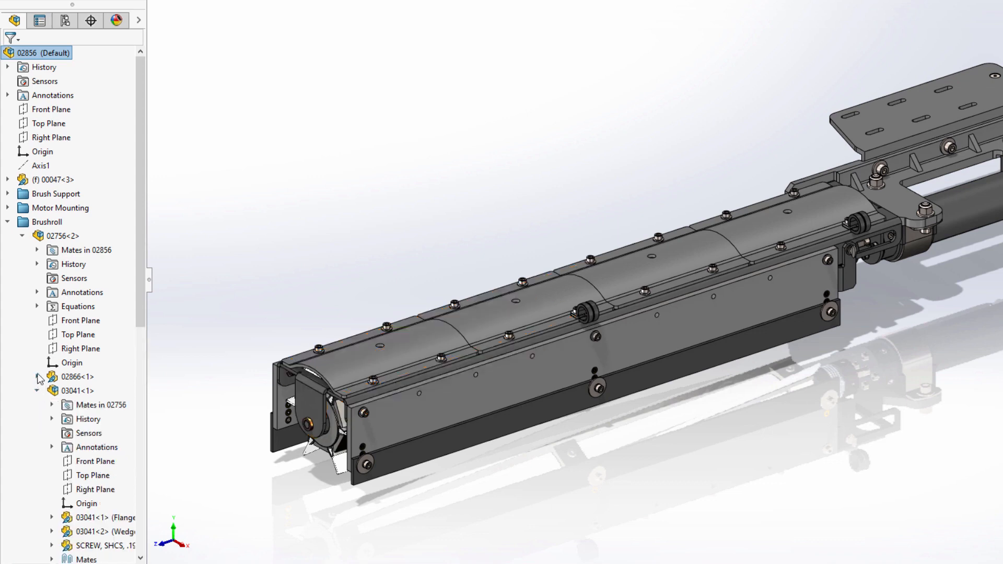
left_click(37, 377)
left_click(37, 376)
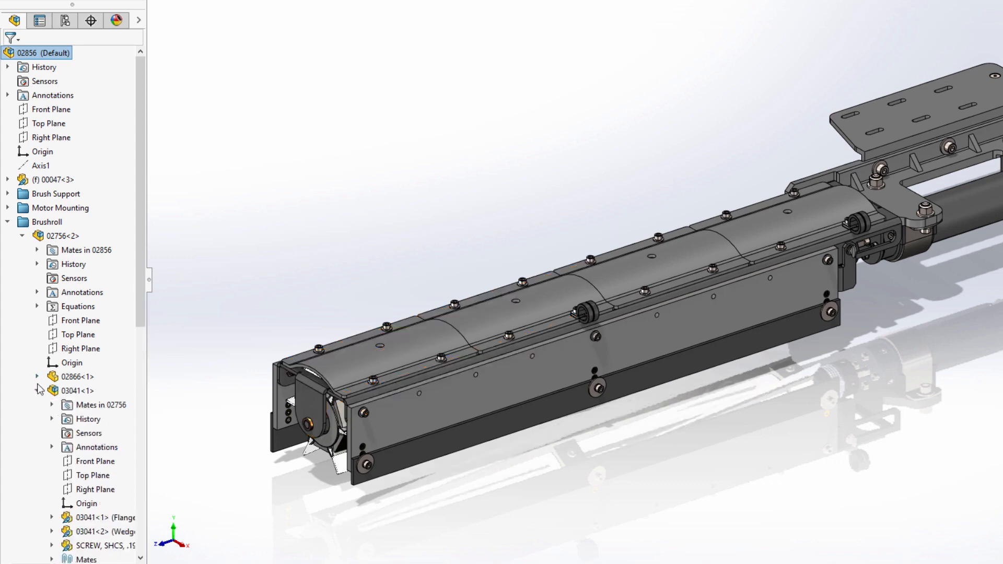
left_click(37, 390)
left_click(22, 236)
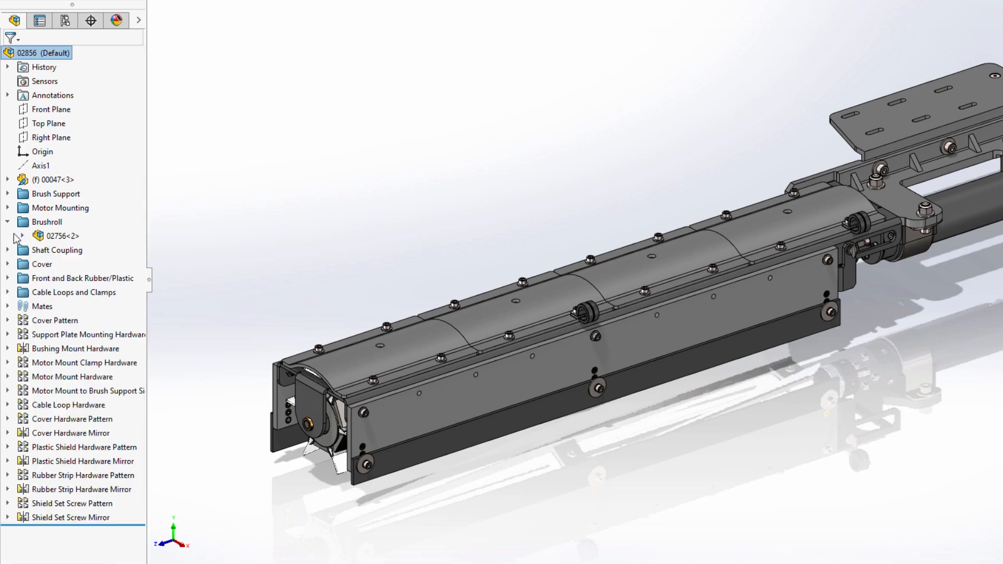
left_click(7, 222)
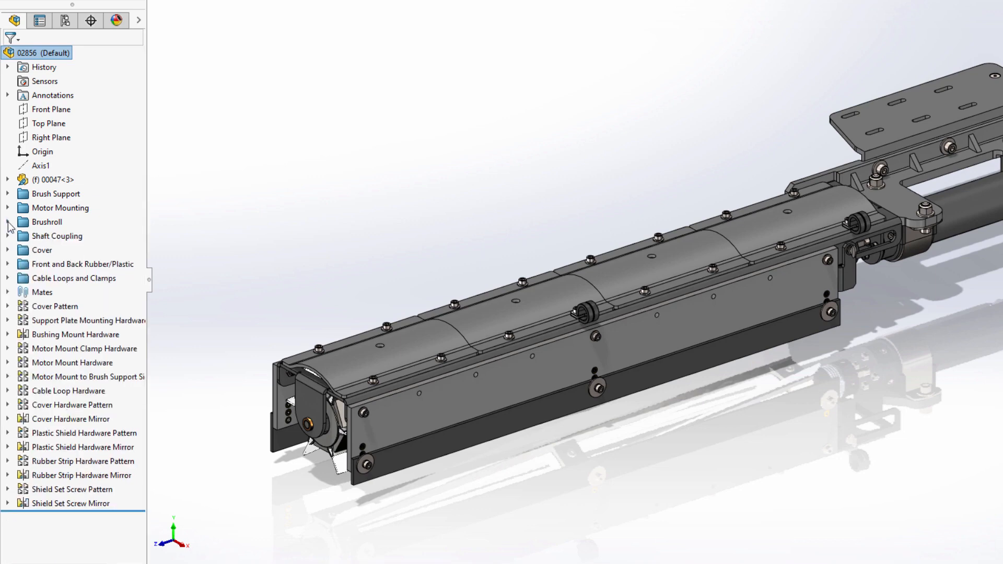
Switch assembly 02856 to the No Hardware configuration and back to Default, and return to the feature tree.
left_click(65, 21)
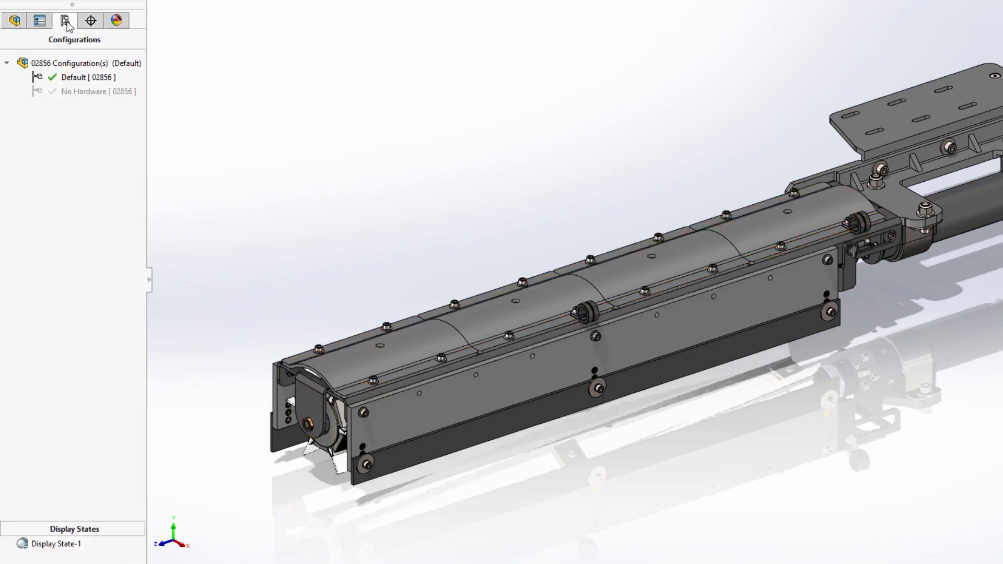
double_click(78, 89)
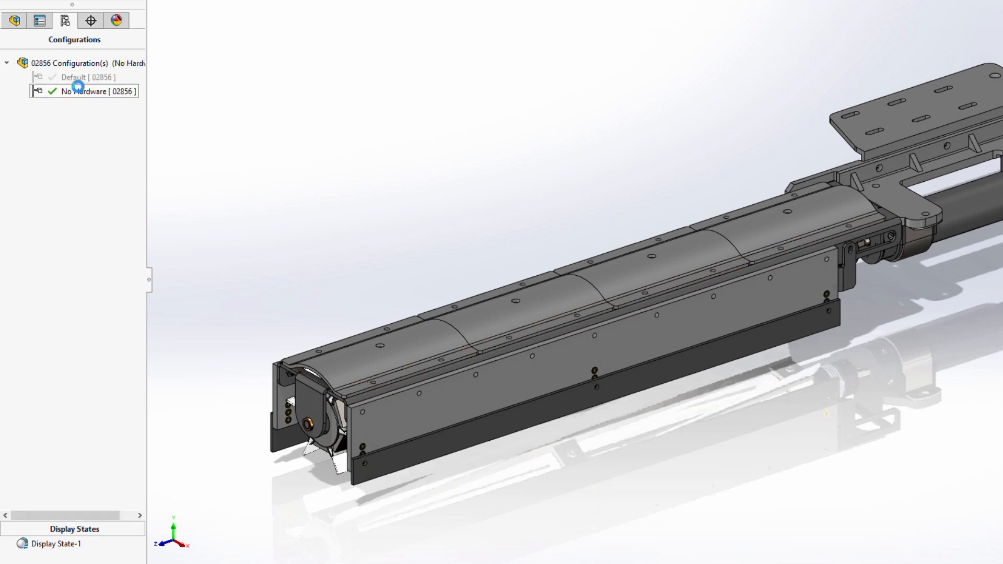
double_click(78, 77)
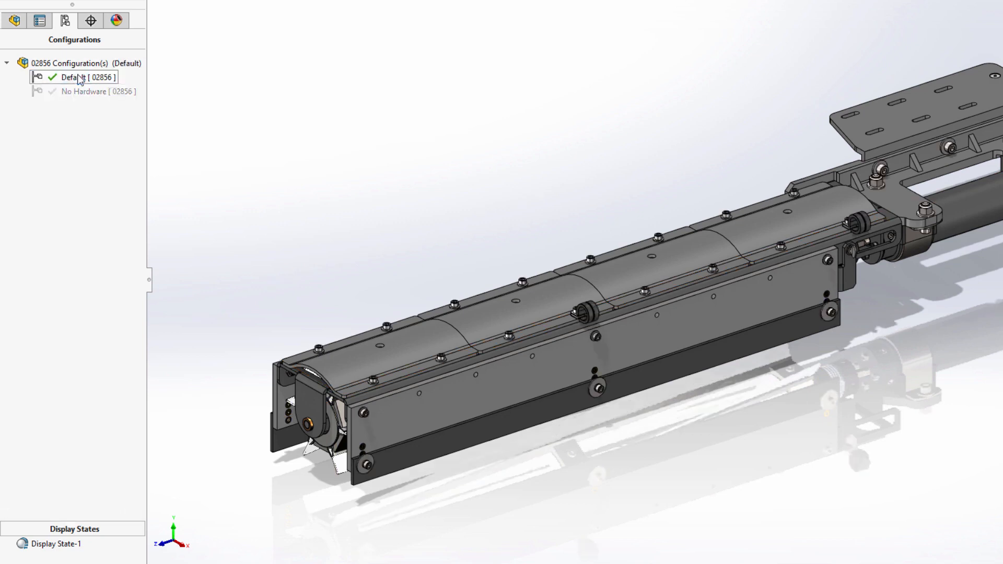
left_click(14, 22)
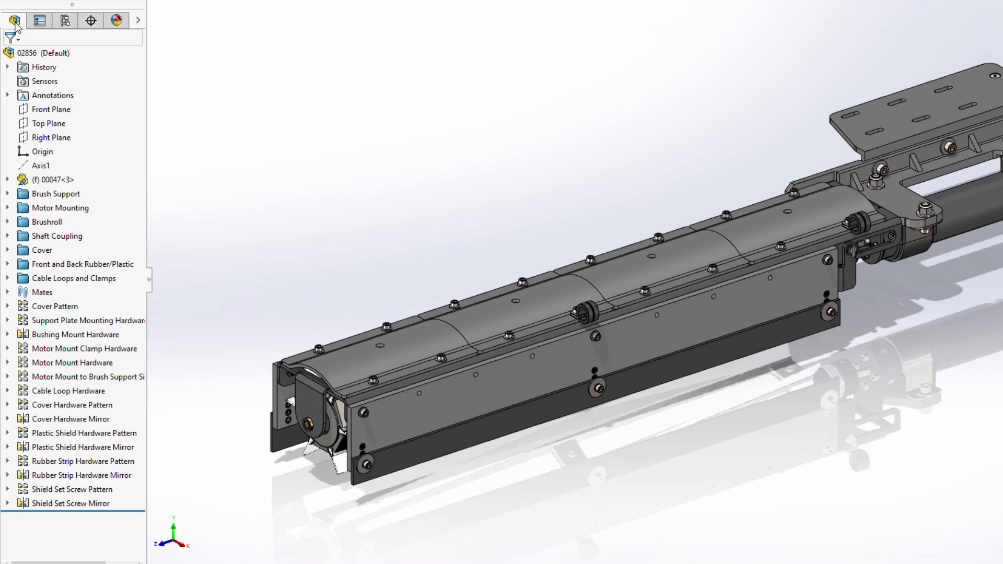
Set all lightweight components of the top-level assembly 02856 to resolved.
left_click(42, 52)
right_click(44, 52)
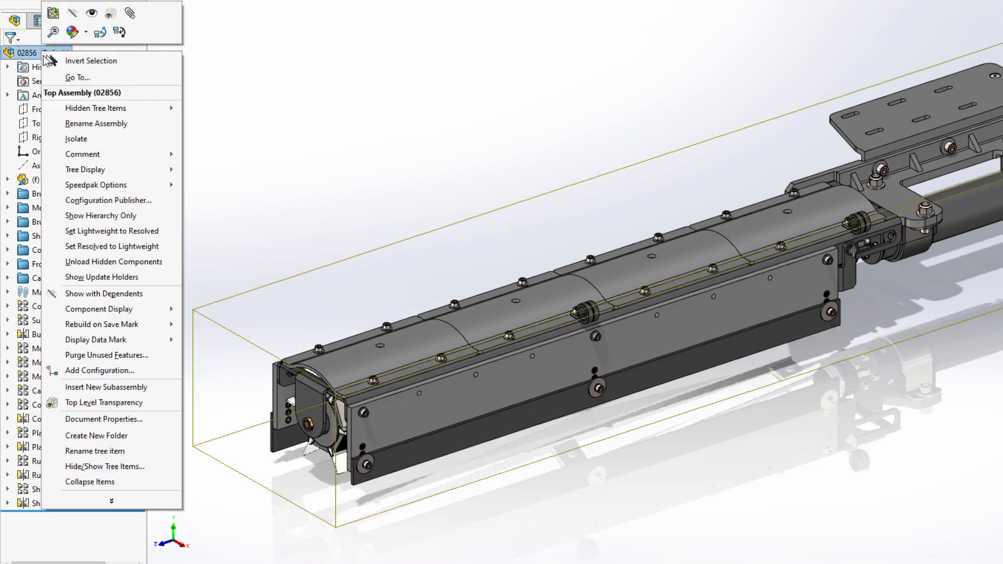
left_click(109, 230)
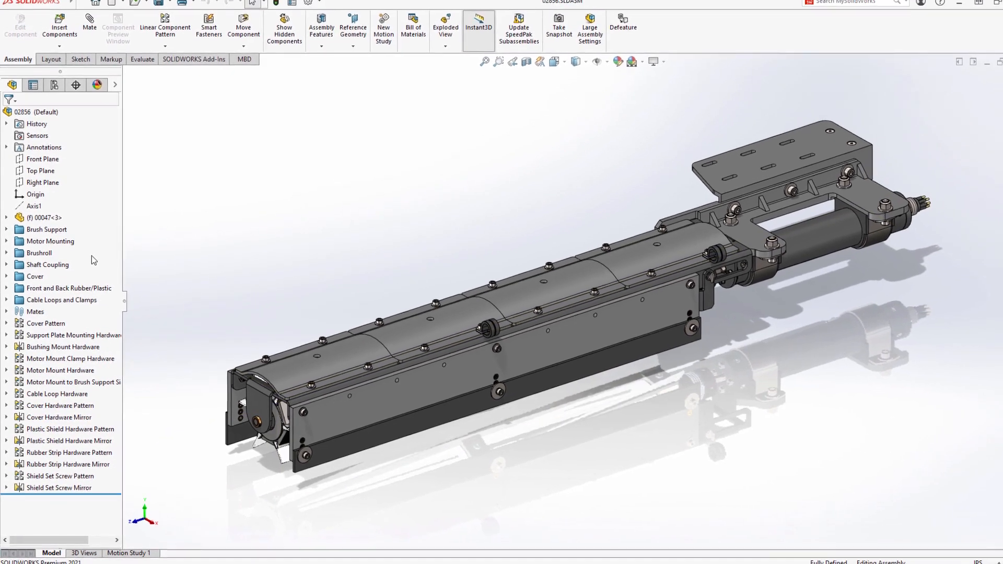
Run Performance Evaluation on assembly 02856, hide the Display Performance details and show the Rebuild Performance details.
left_click(139, 65)
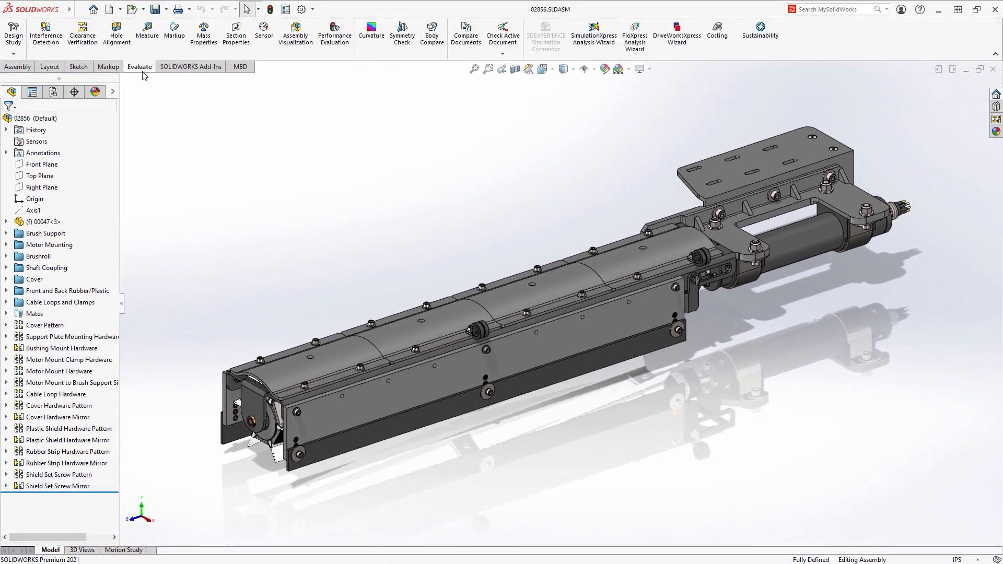
left_click(333, 40)
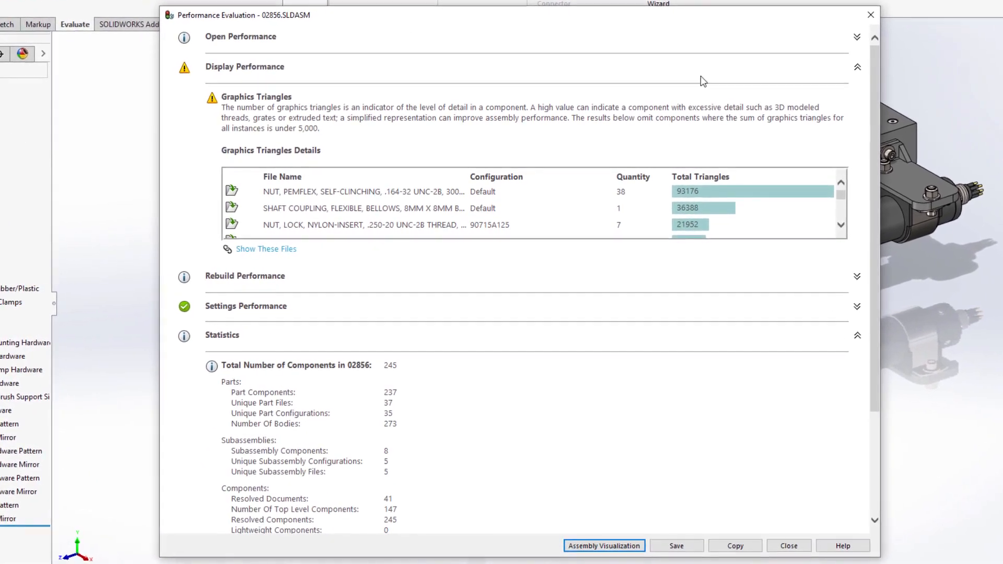
left_click(858, 68)
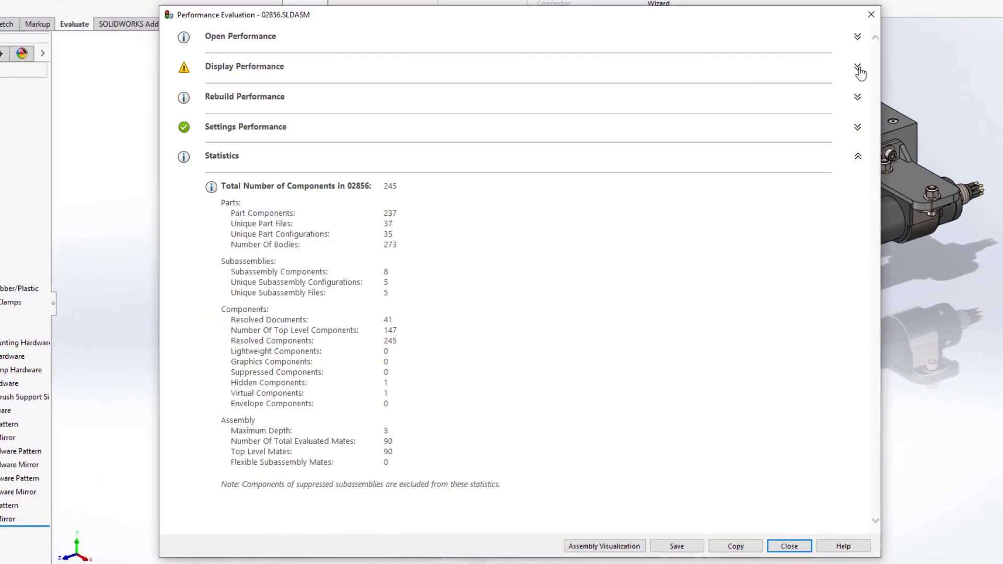
left_click(858, 99)
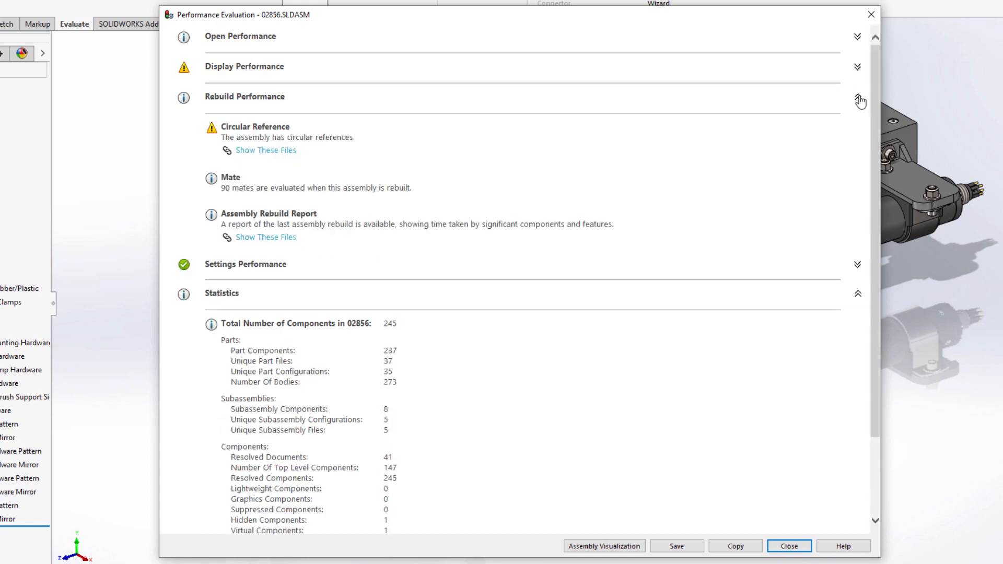
Review each referencing feature in the circular reference list, and close the list and the performance report.
left_click(271, 153)
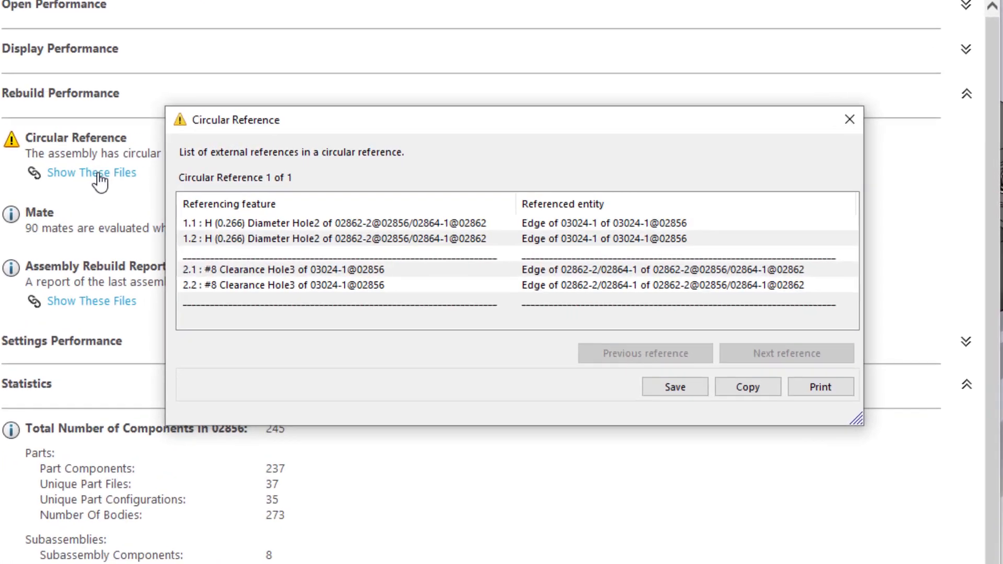
left_click(312, 222)
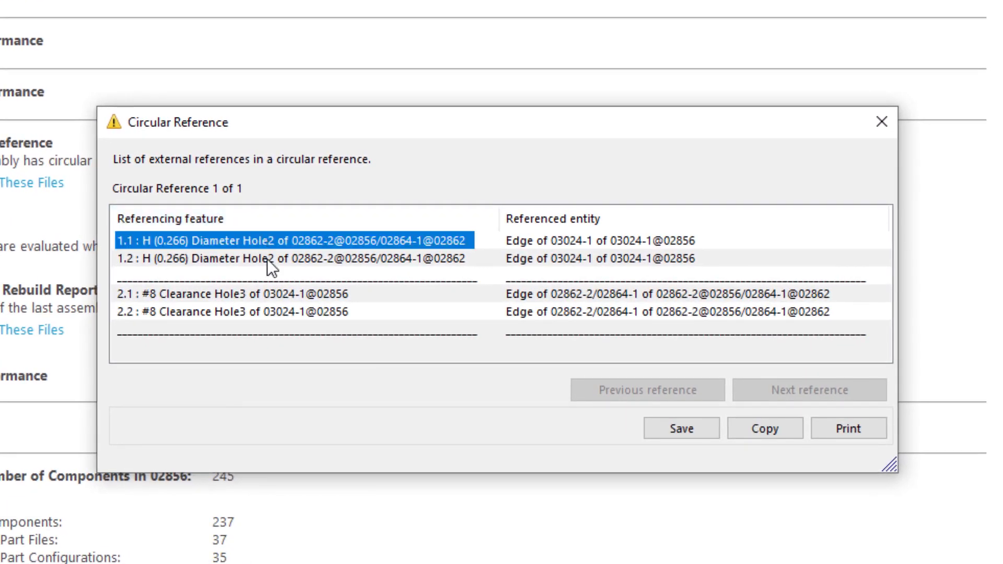
left_click(268, 258)
left_click(267, 293)
left_click(261, 311)
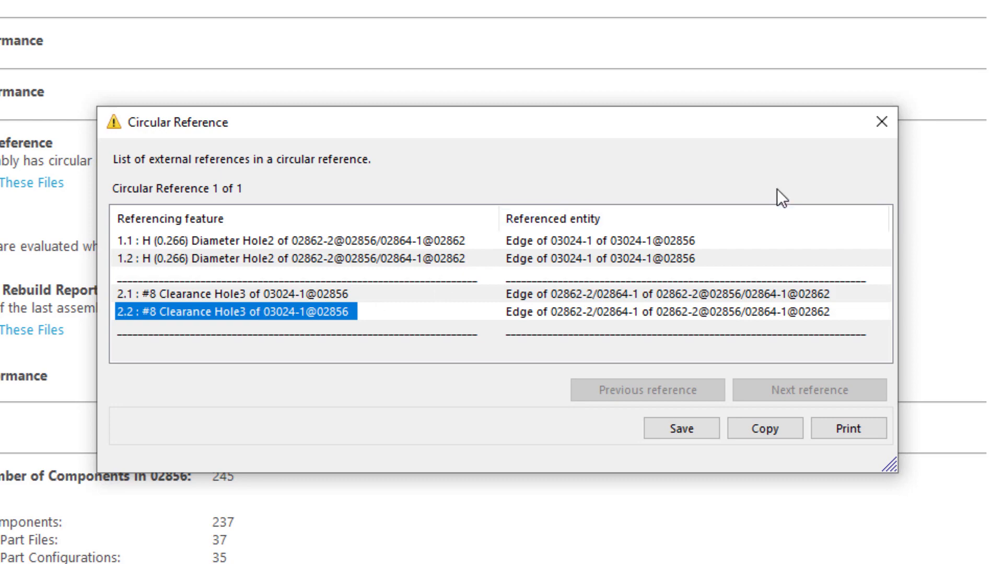
left_click(882, 122)
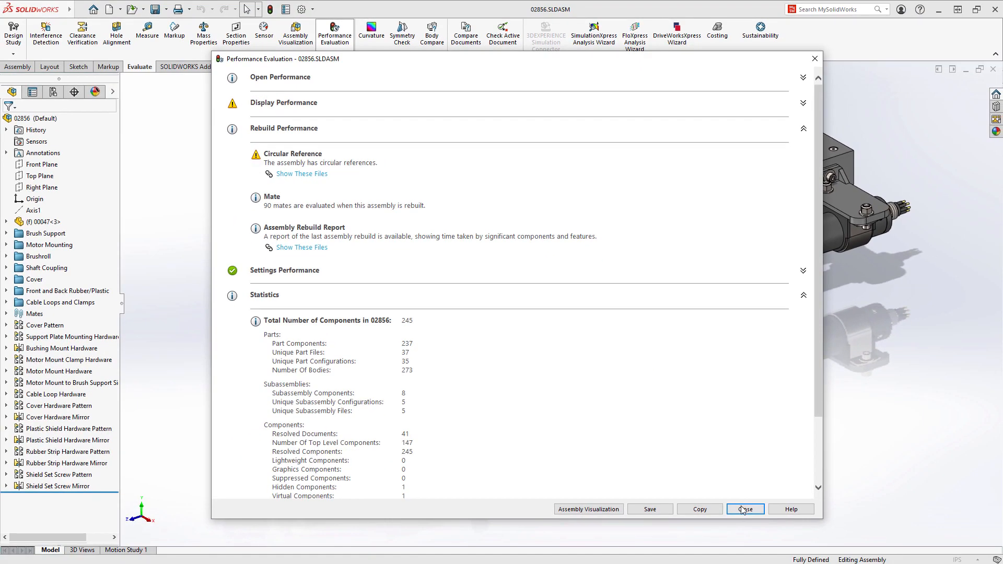
left_click(747, 511)
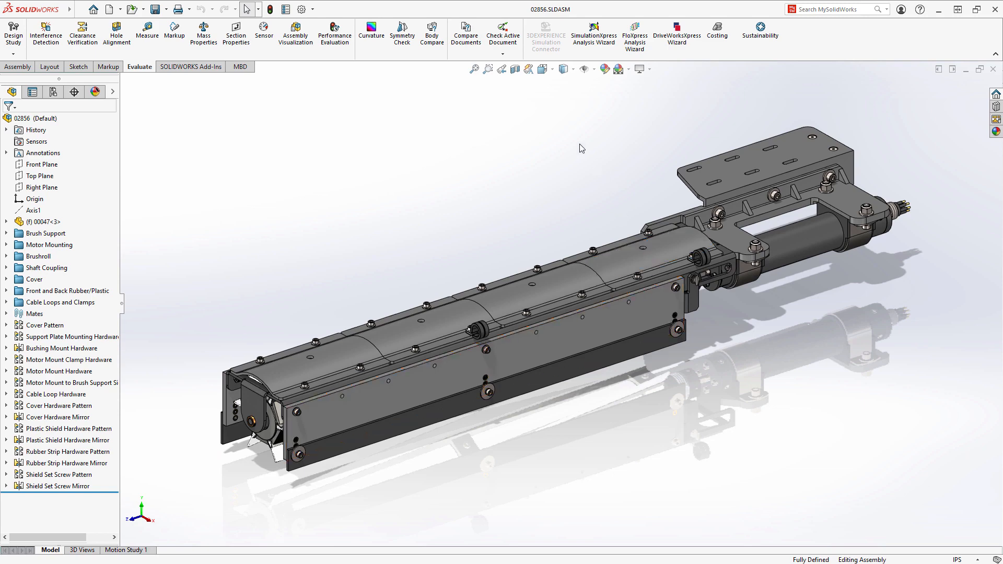
Switch to the saved Circular Reference view and isolate components 02864 and 03024 by their selected faces.
left_click(542, 68)
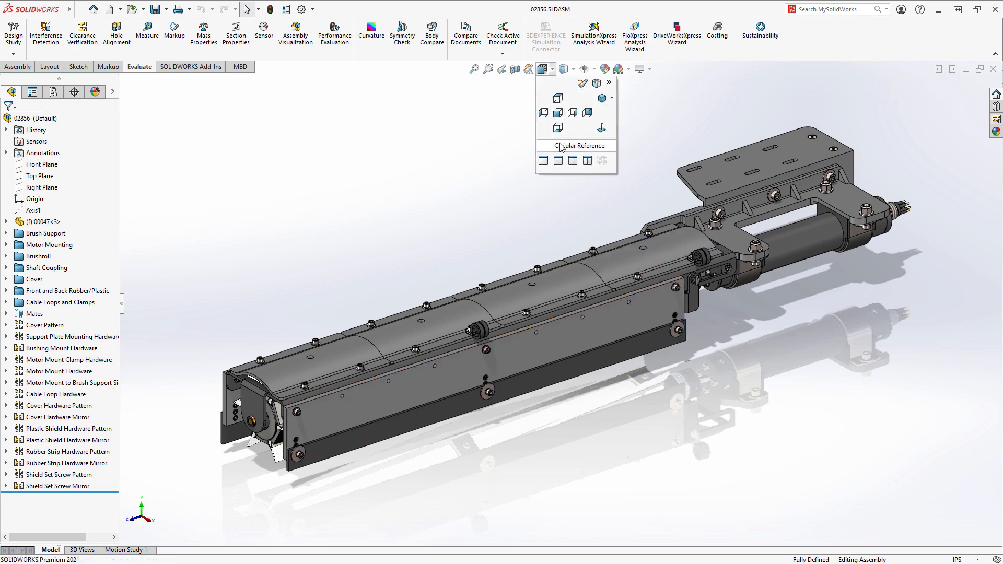
left_click(559, 146)
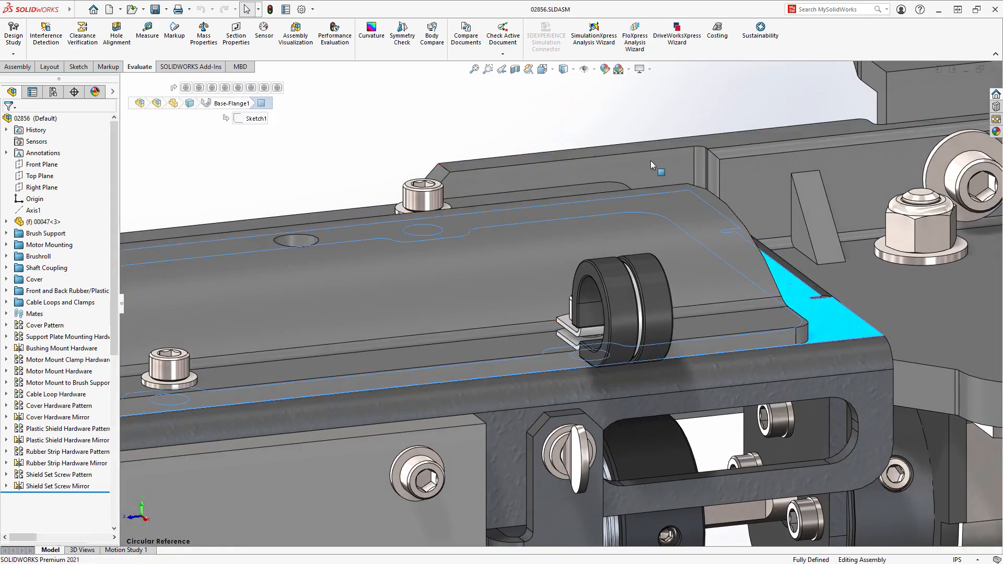
right_click(430, 123)
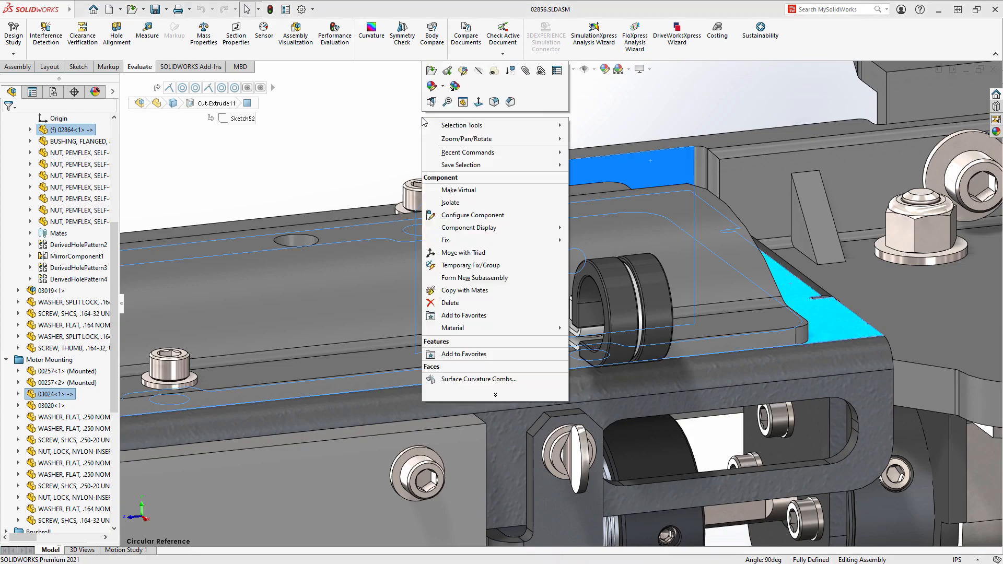
left_click(453, 203)
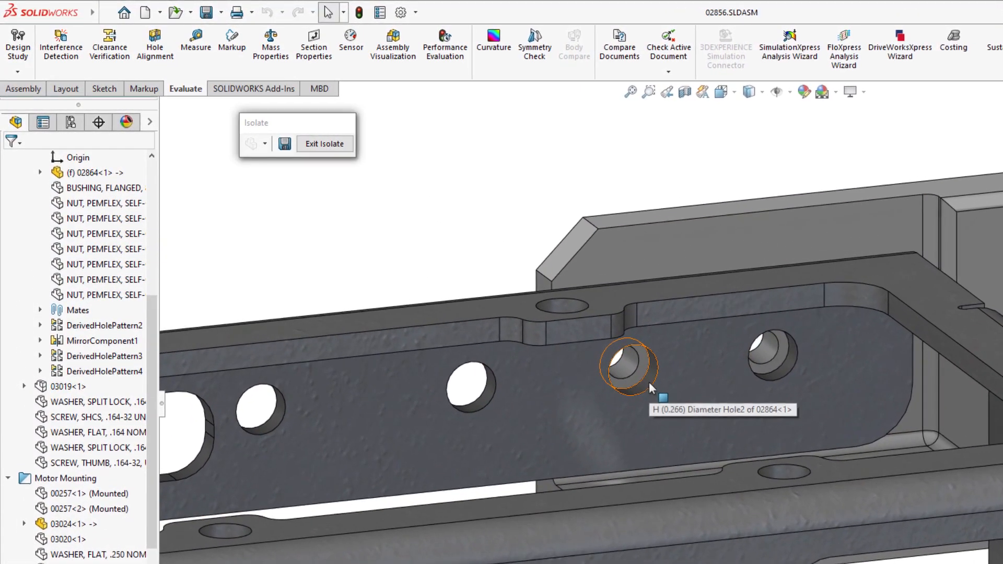
Examine the position sketch relations of the size H holes in part 02864, inspecting Concentric7 and Concentric8, and close without changes.
left_click(595, 345)
left_click(685, 322)
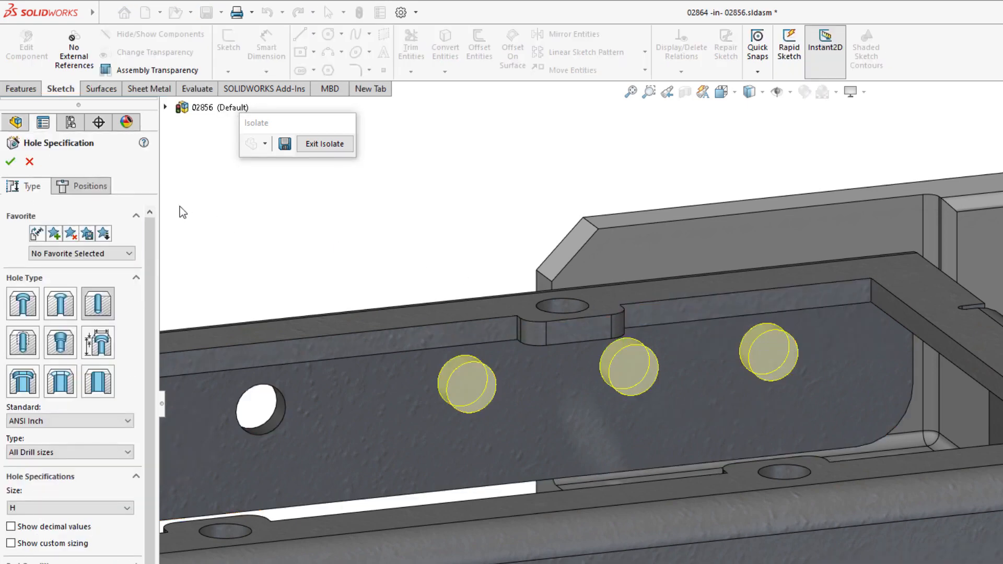
left_click(89, 189)
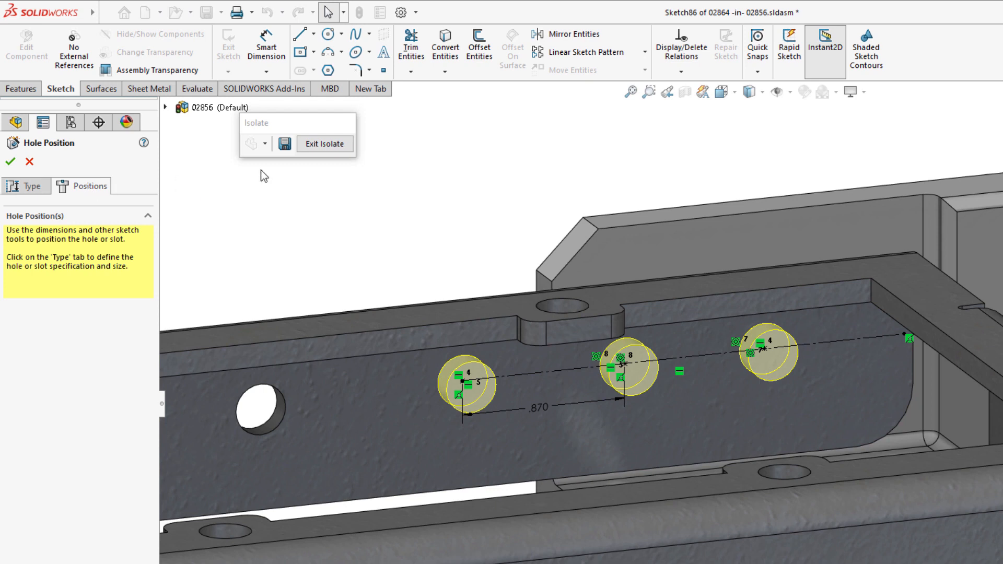
left_click(678, 51)
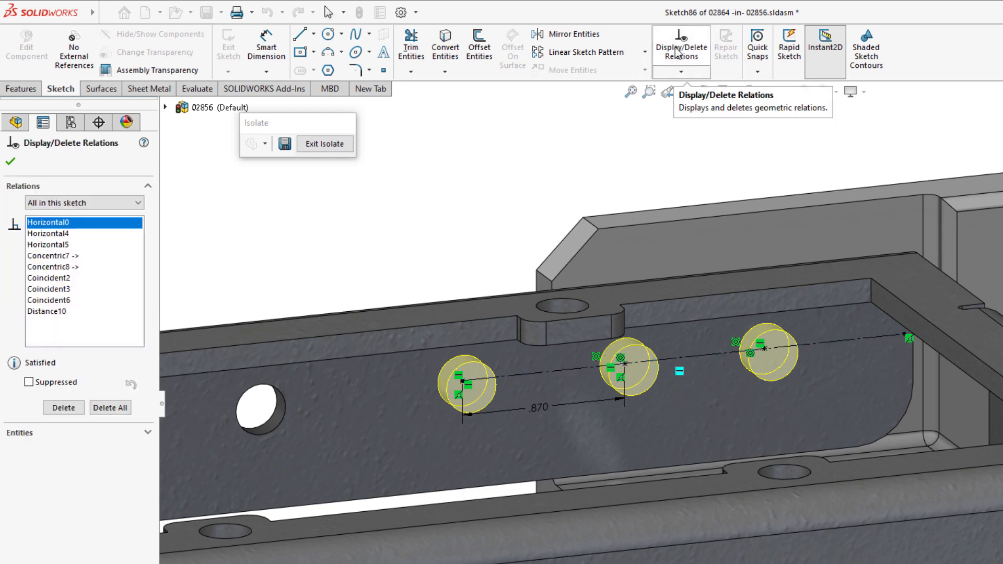
left_click(60, 260)
left_click(55, 268)
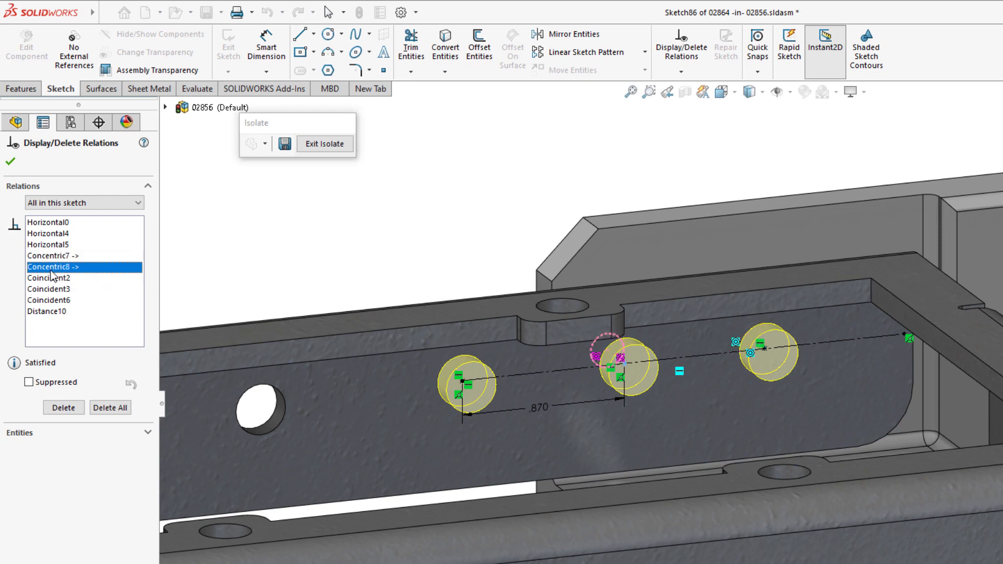
left_click(10, 162)
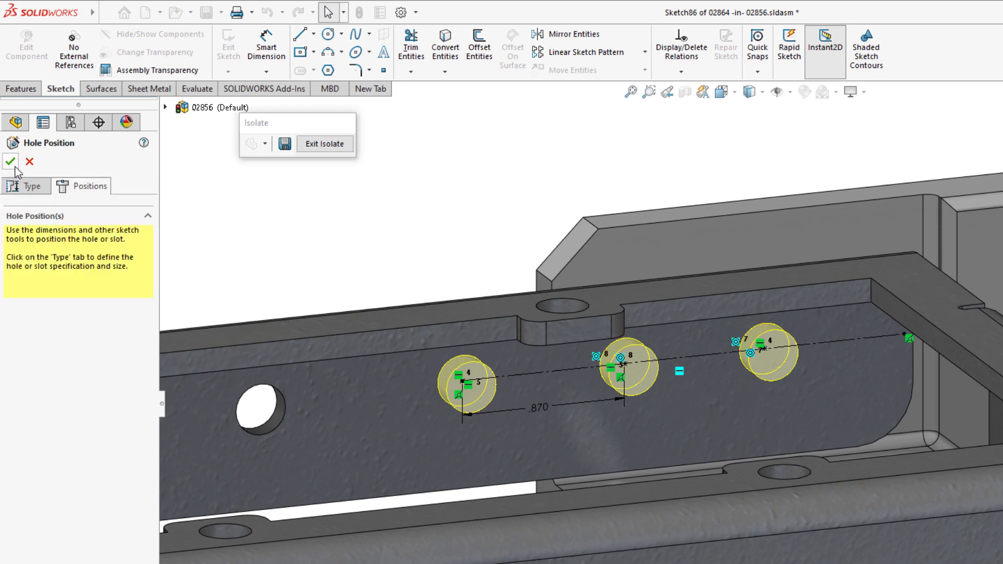
left_click(28, 162)
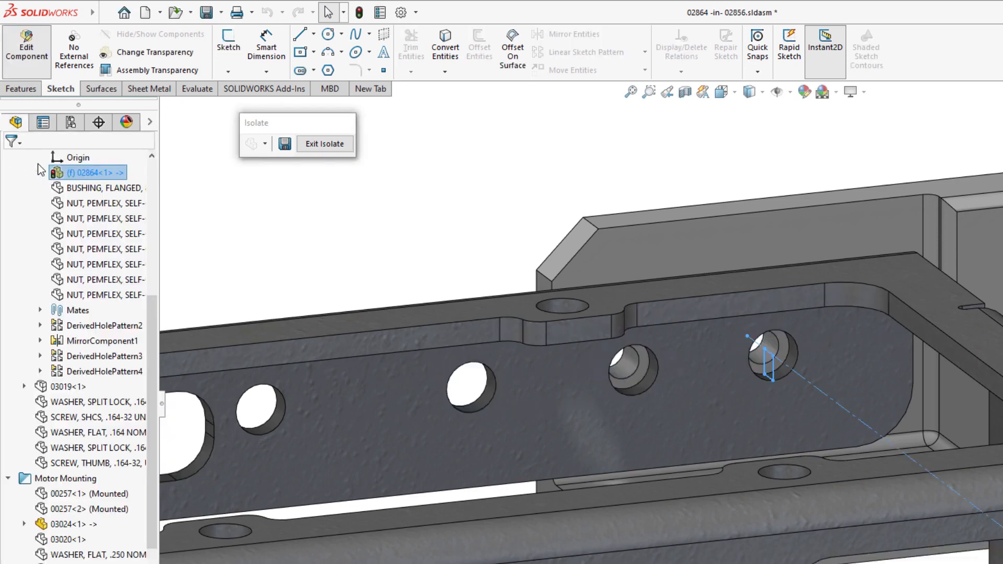
Delete the external relations Concentric1 and Concentric2 from the position sketch of the #8 screw clearance holes in part 03024.
left_click(628, 365)
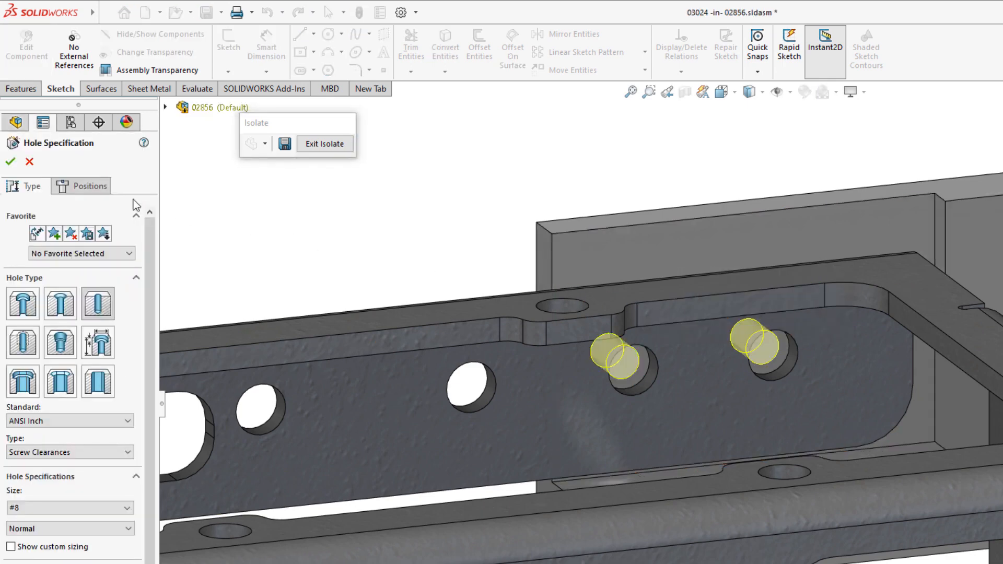
left_click(90, 187)
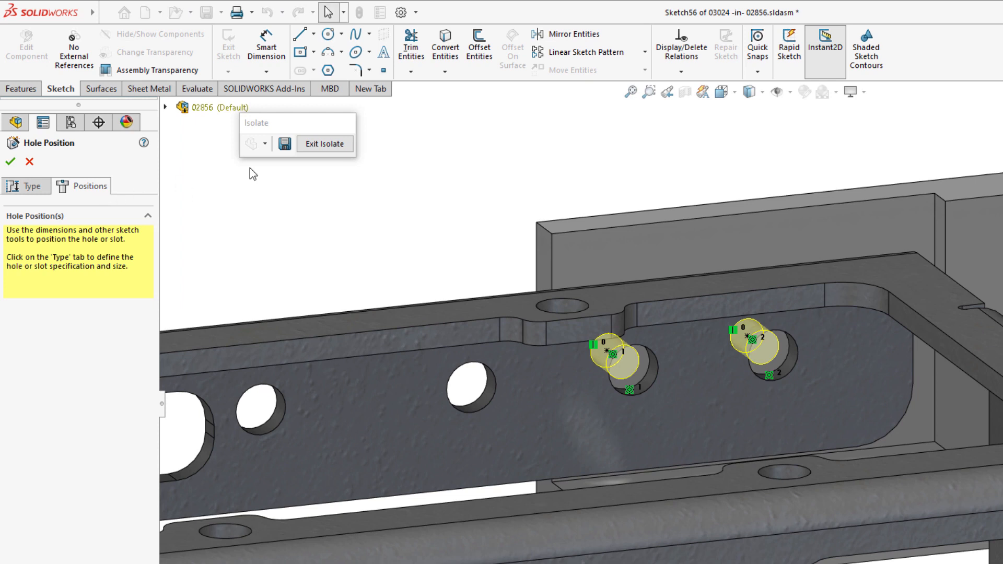
left_click(682, 51)
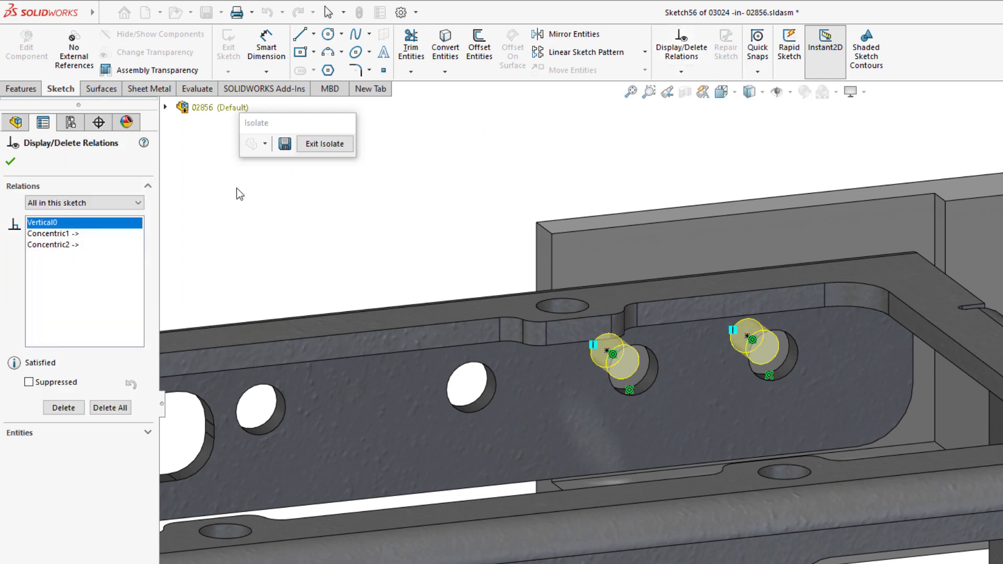
left_click(67, 234)
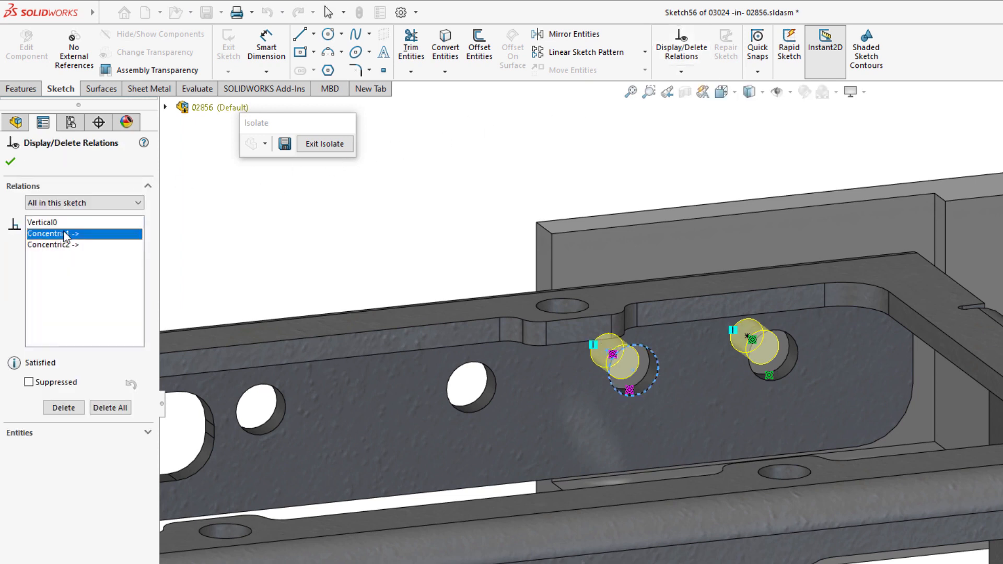
left_click(61, 246)
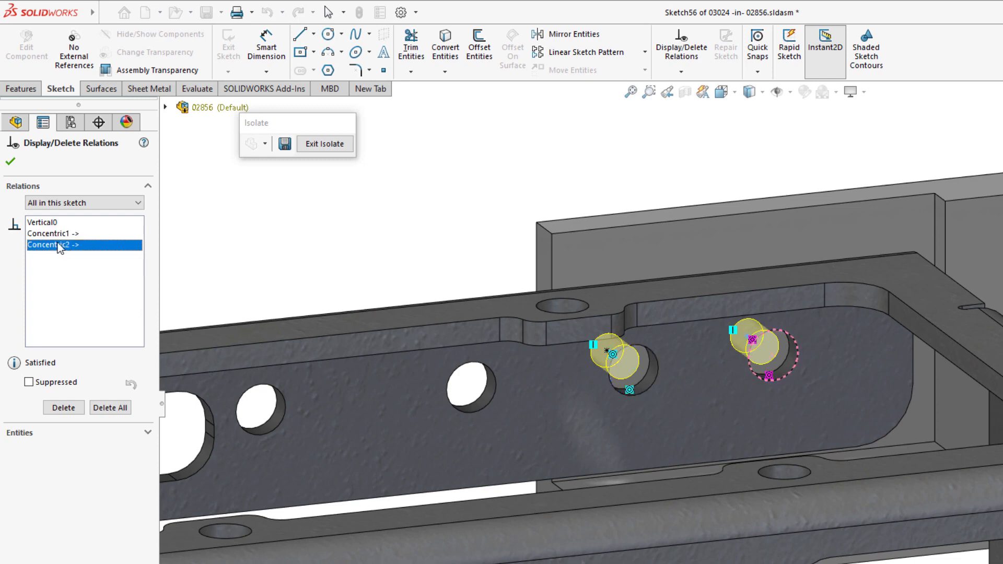
key("Delete")
left_click(64, 235)
key("Delete")
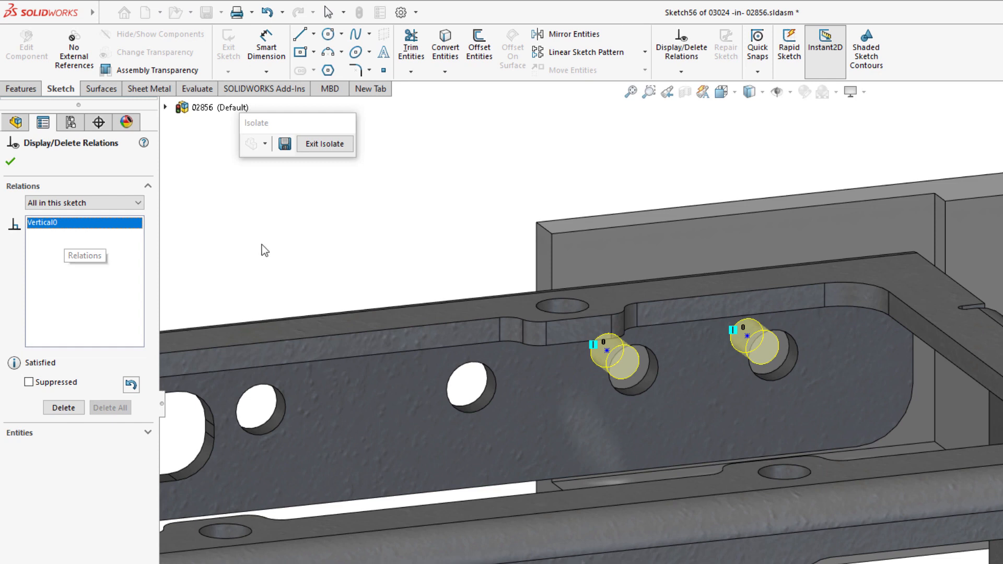
key("Escape")
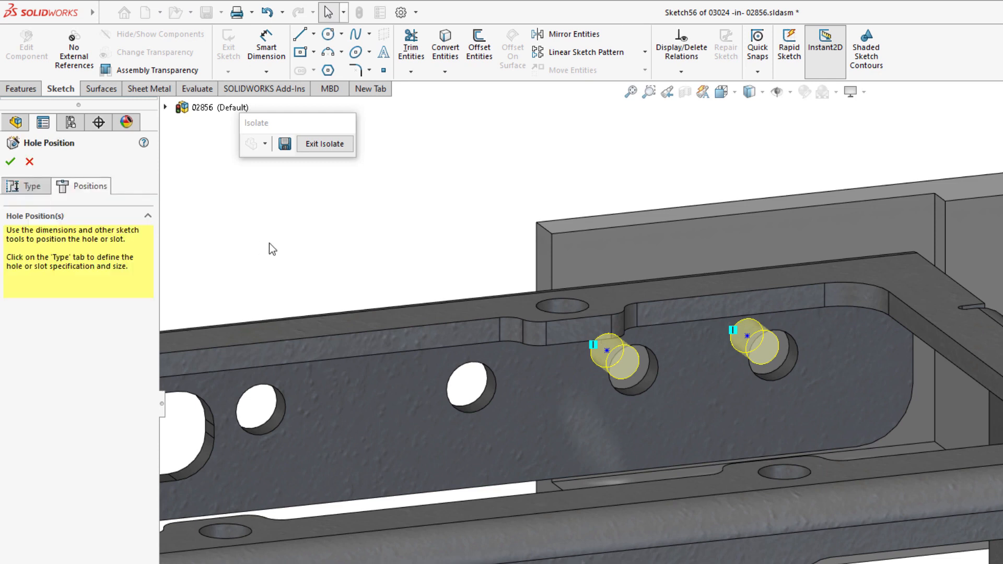
Dimension the clearance hole nearest the plate's end horizontally from the vertical end edge of part 03024.
key("s")
left_click(307, 259)
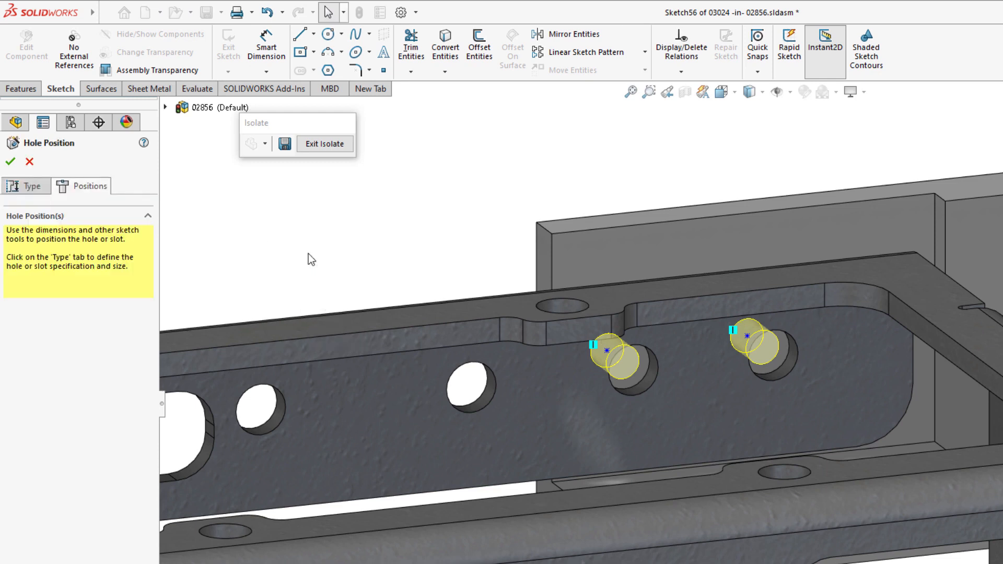
left_click(606, 350)
left_click(552, 266)
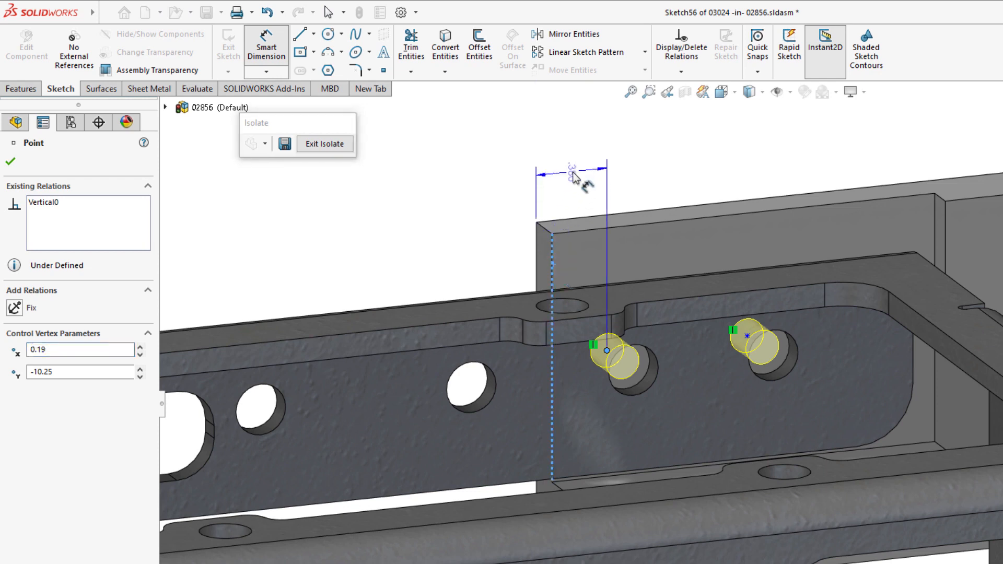
left_click(571, 172)
left_click(513, 152)
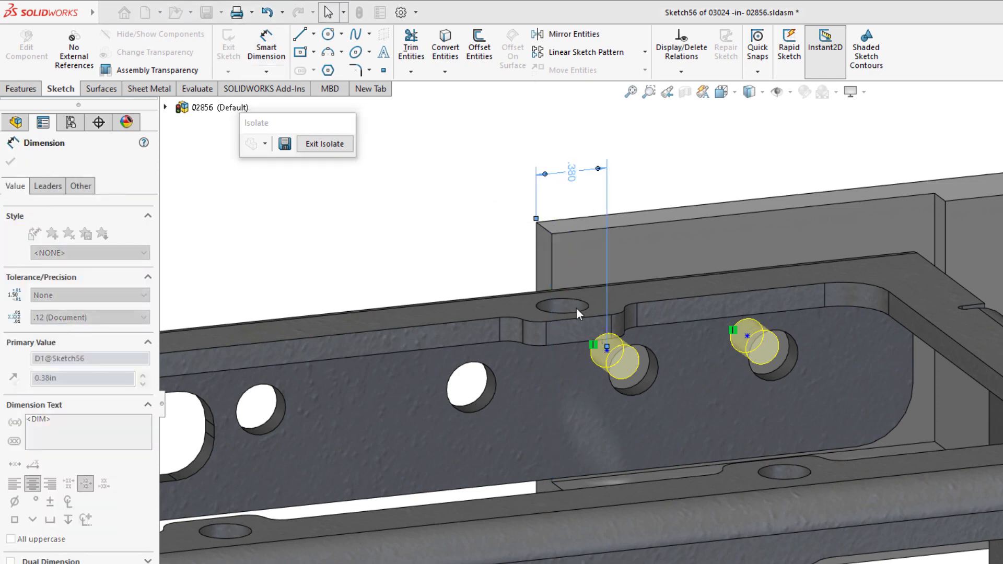
Dimension the horizontal spacing between the two clearance hole points.
left_click(606, 350)
left_click(746, 337)
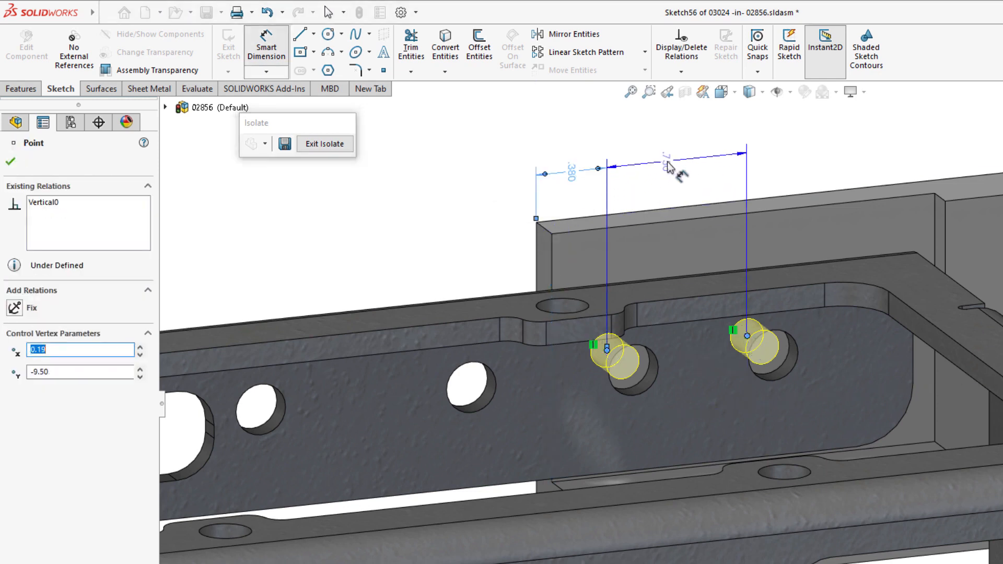
left_click(671, 157)
key("Return")
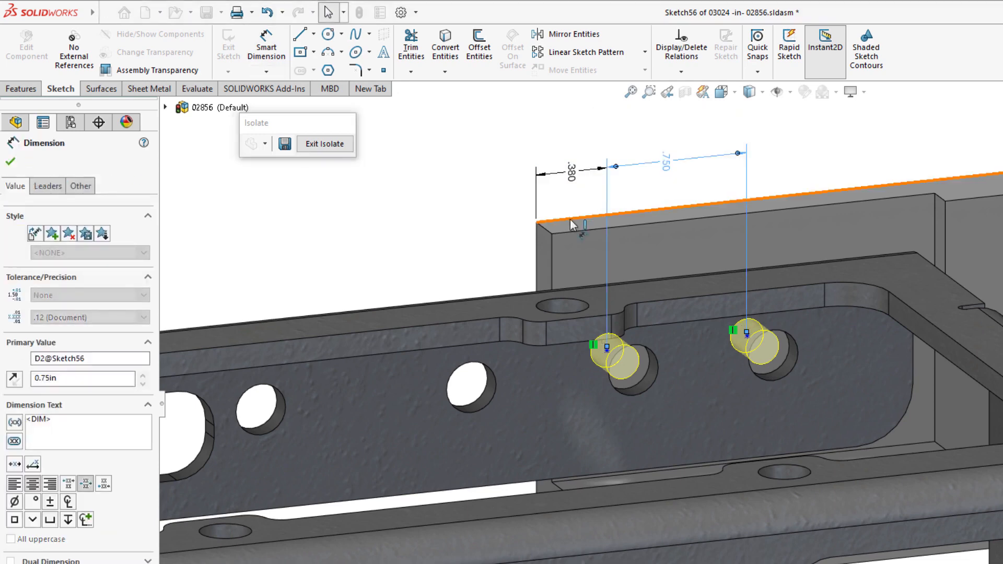
Dimension the vertical distance from the upper edge of part 03024 to the hole point nearest its end.
left_click(607, 350)
left_click(460, 361)
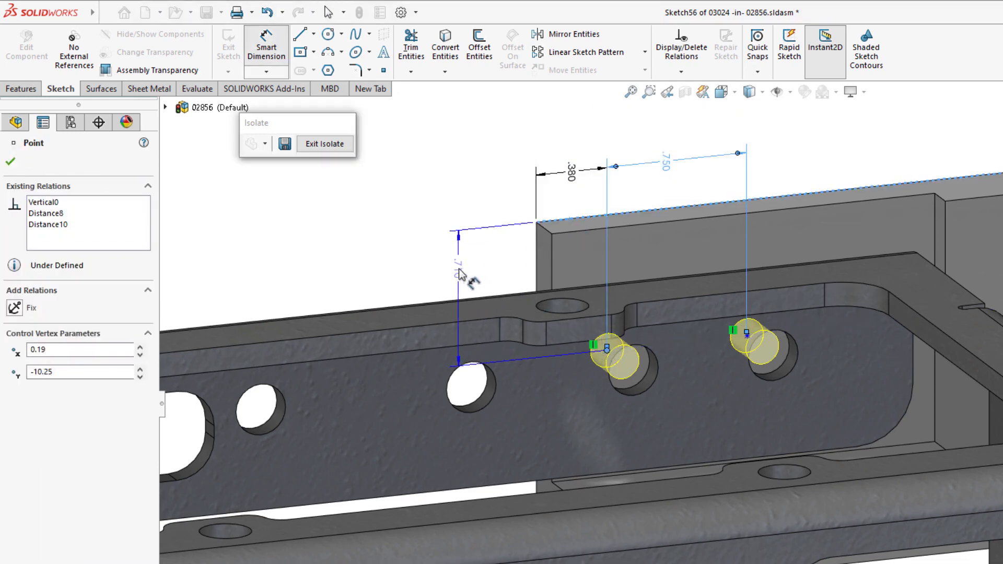
left_click(405, 249)
left_click(400, 247)
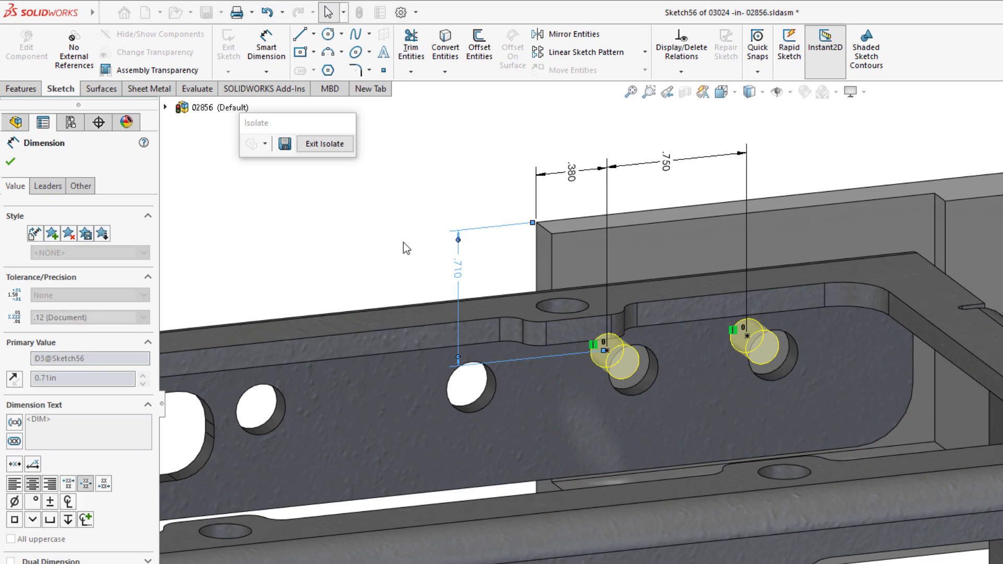
key("Escape")
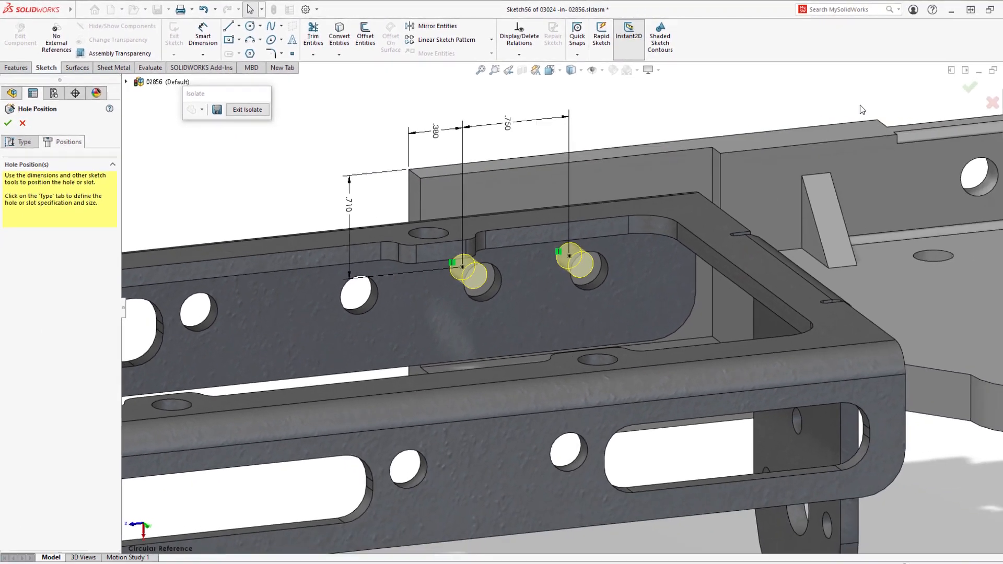
Accept the hole edits, leave in-context editing and exit Isolate to show the full assembly in isometric view.
left_click(957, 89)
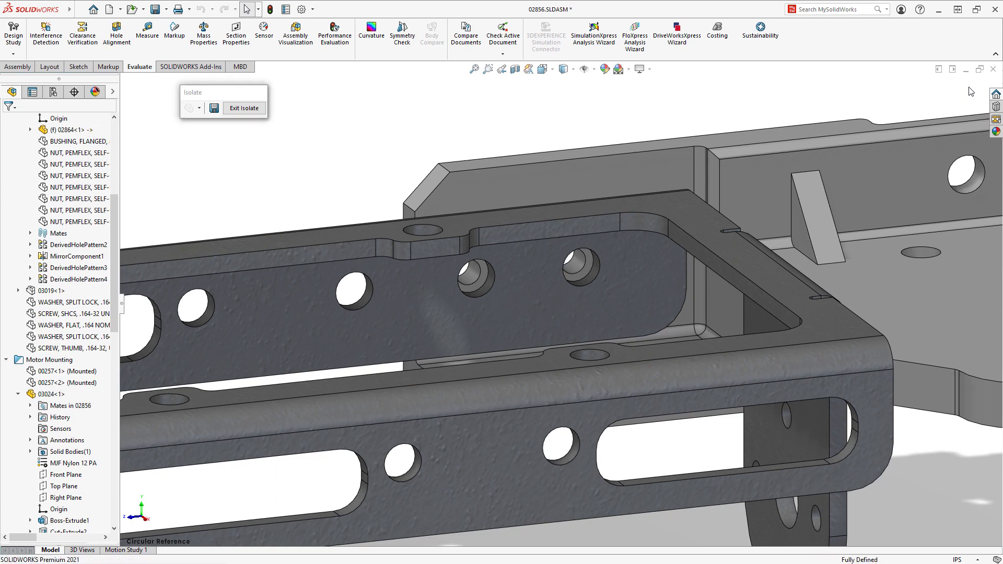
key("ctrl+7")
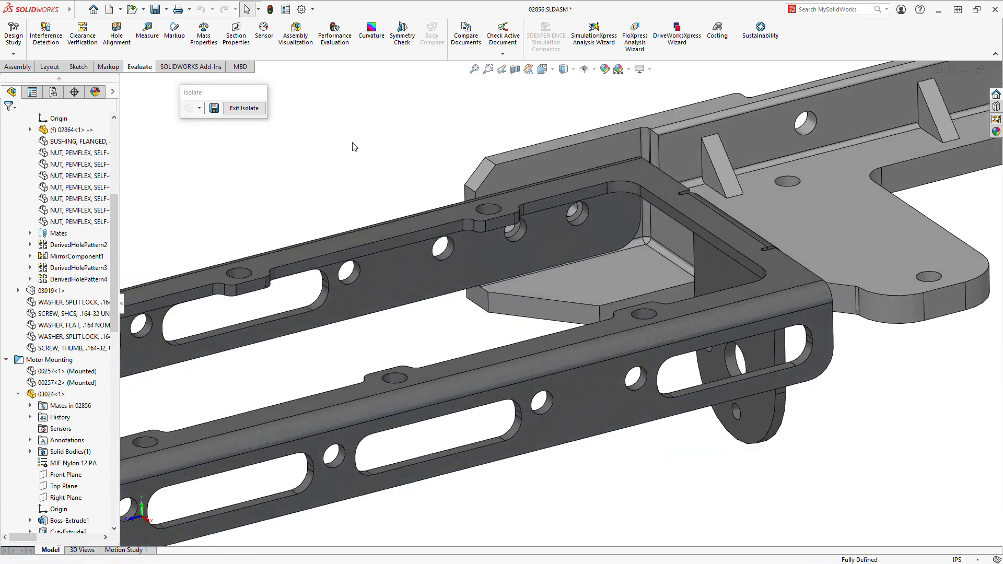
left_click(244, 108)
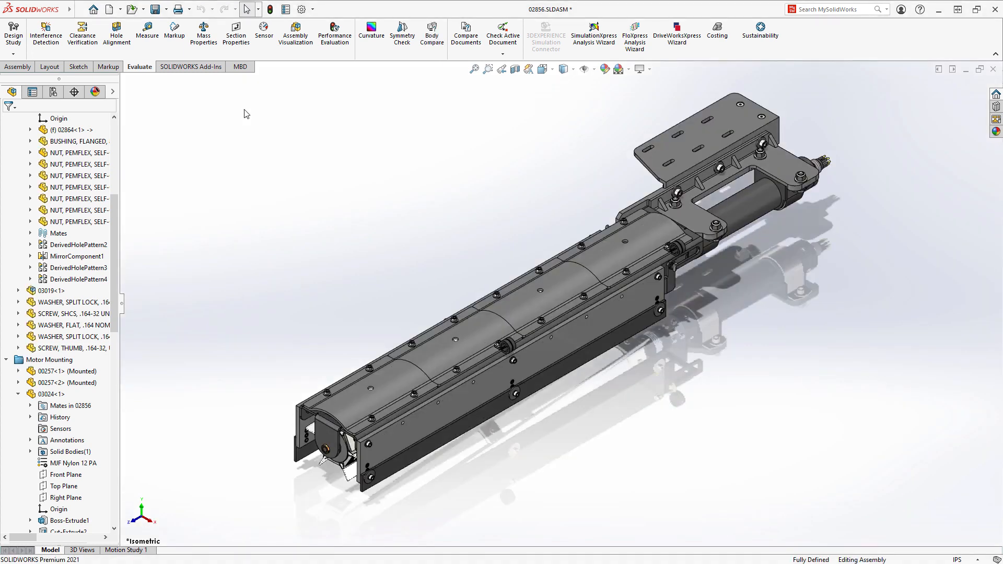
Start a Silhouette Defeature of assembly 02856 and add the plastic shields and rubber strips on both sides as a Bounding Box group.
left_click(11, 68)
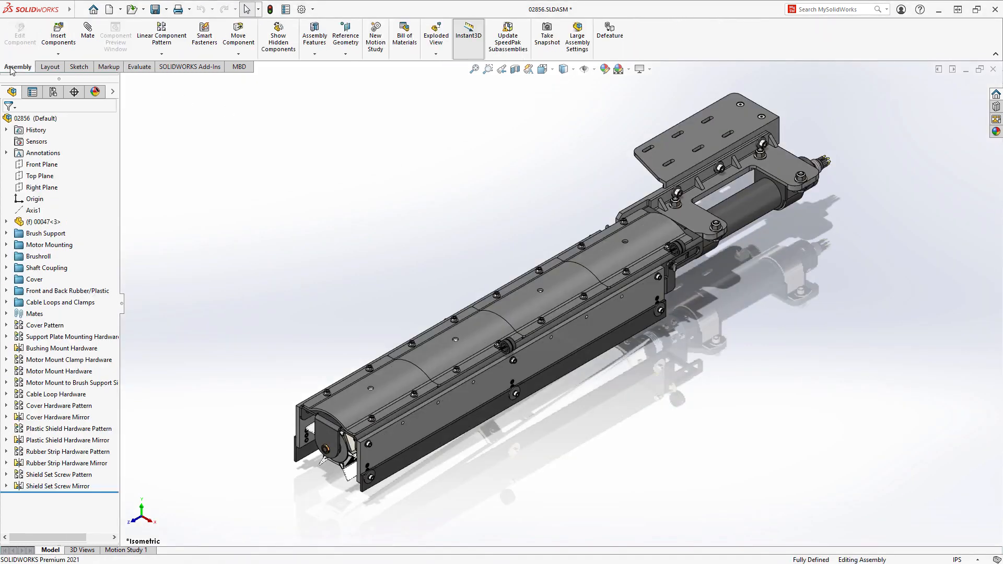
left_click(609, 51)
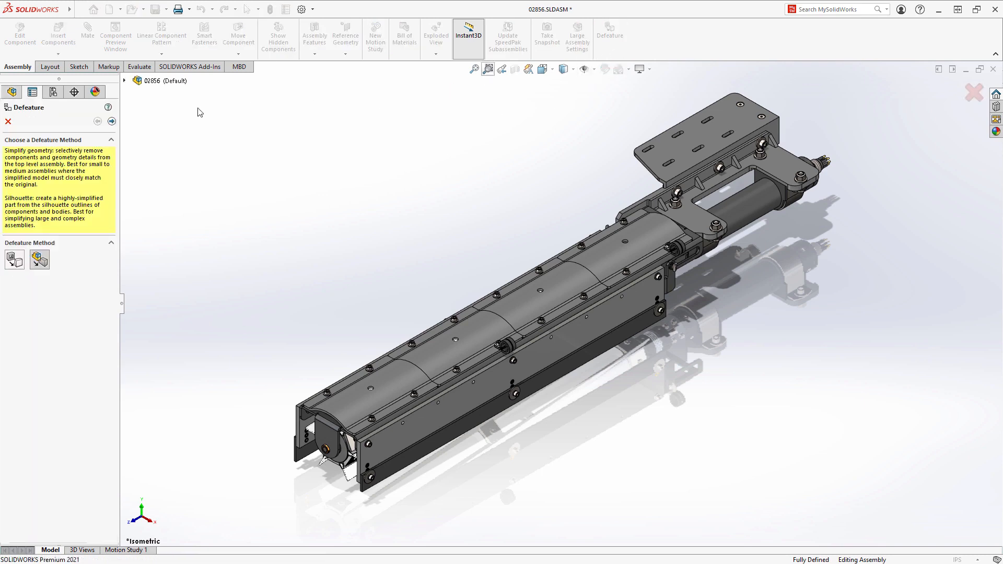
left_click(112, 122)
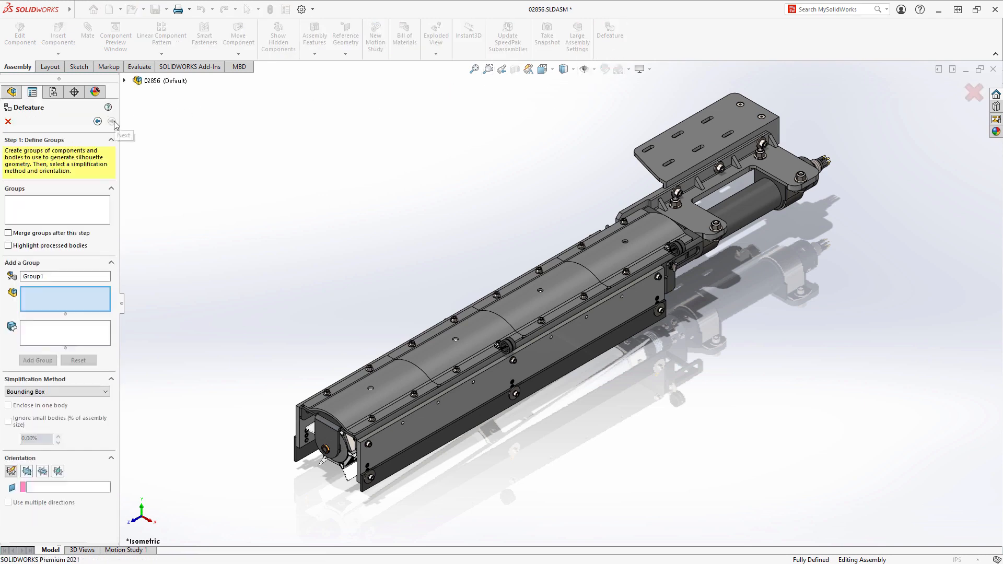
left_click(309, 433)
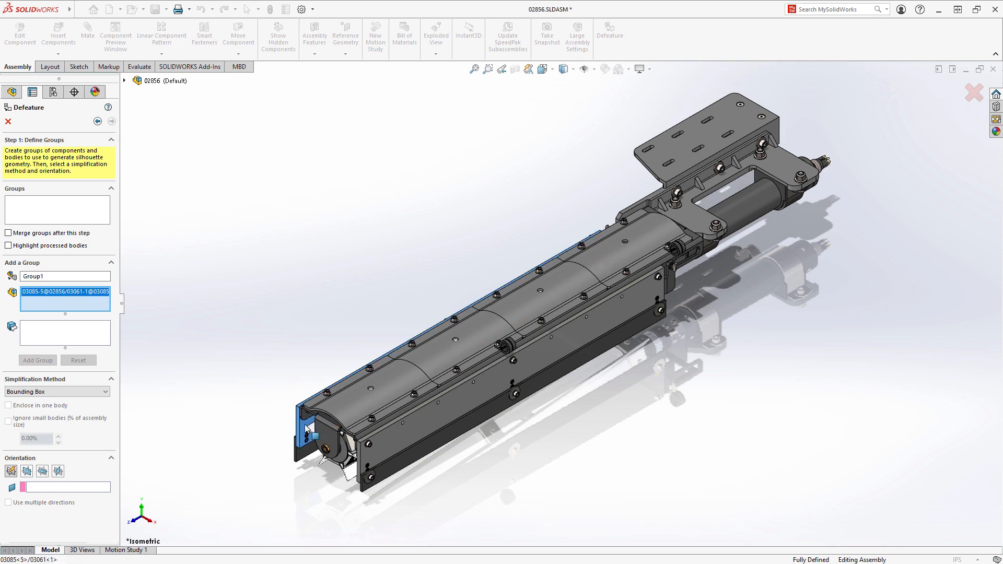
left_click(325, 464)
left_click(397, 450)
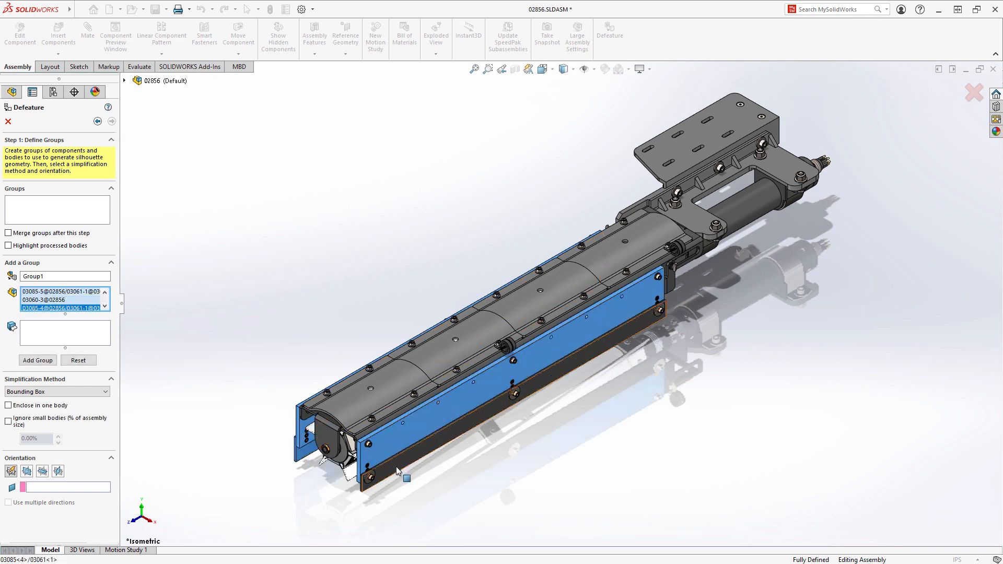
left_click(396, 466)
left_click(38, 360)
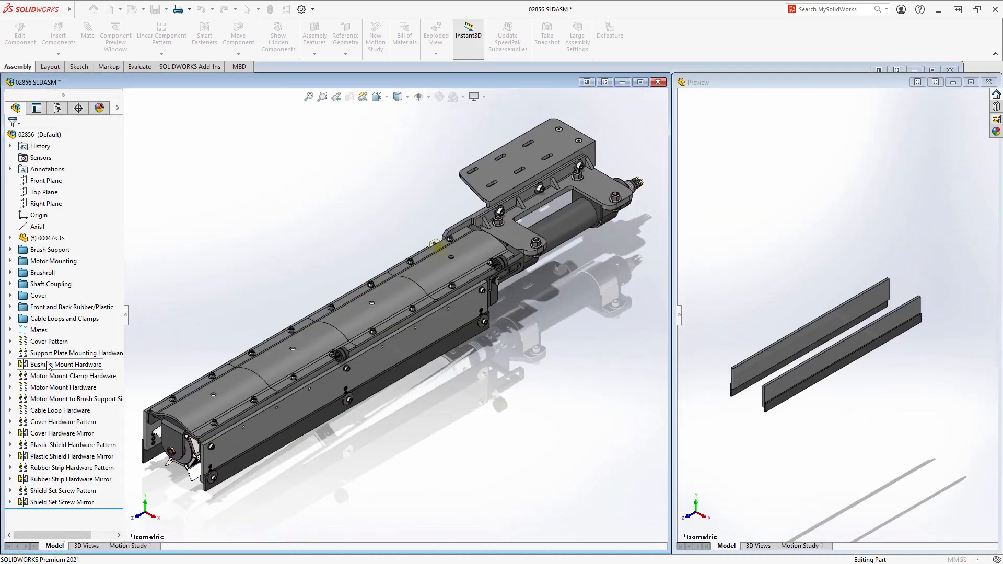
Add the motor 00047 as a second Defeature group simplified with the Cylinder method.
left_click(572, 223)
left_click(95, 406)
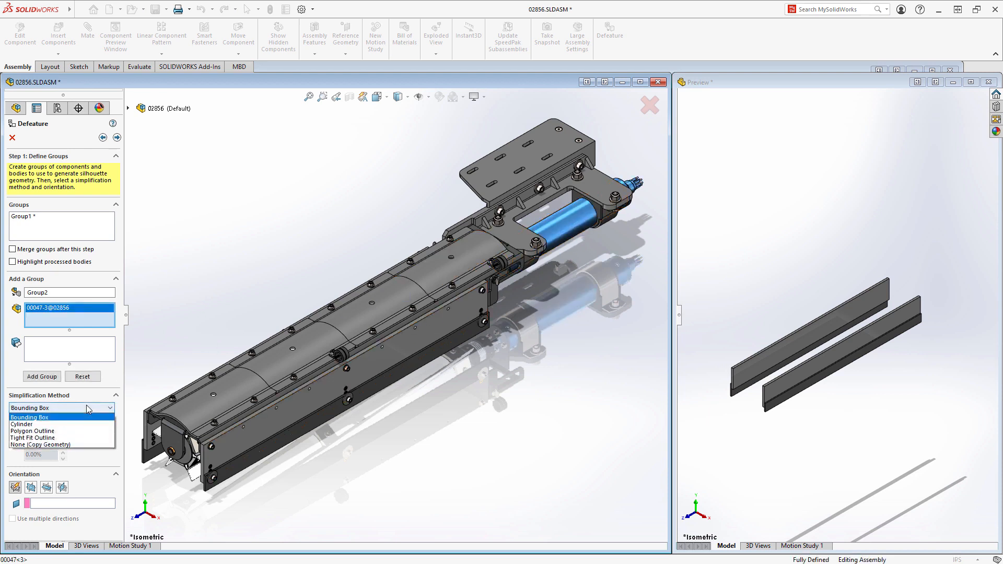
left_click(77, 422)
left_click(47, 379)
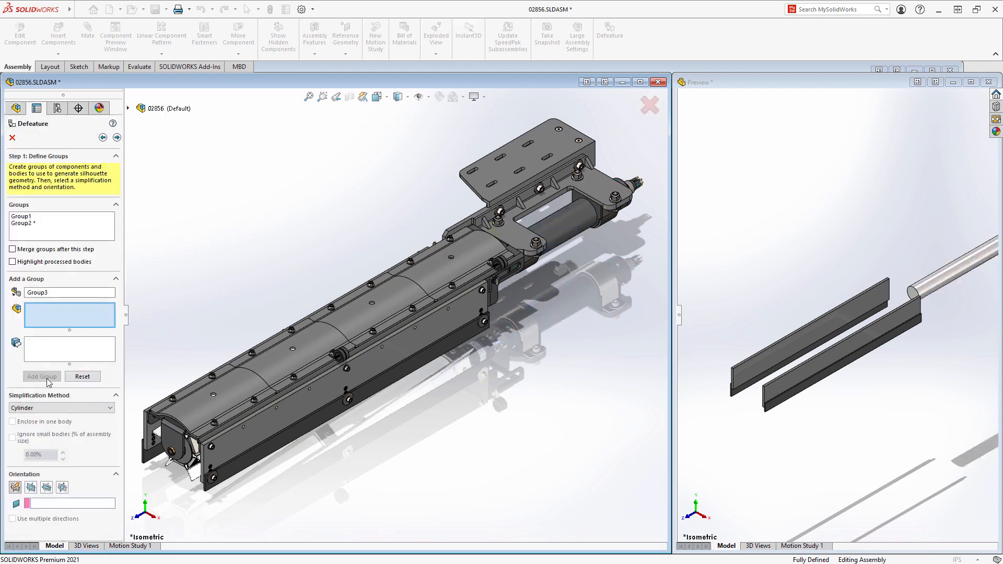
Add brushroll subassembly 02756 as a third Defeature group using Polygon Outline, enclosed in one body and oriented to the Front Plane.
left_click(129, 108)
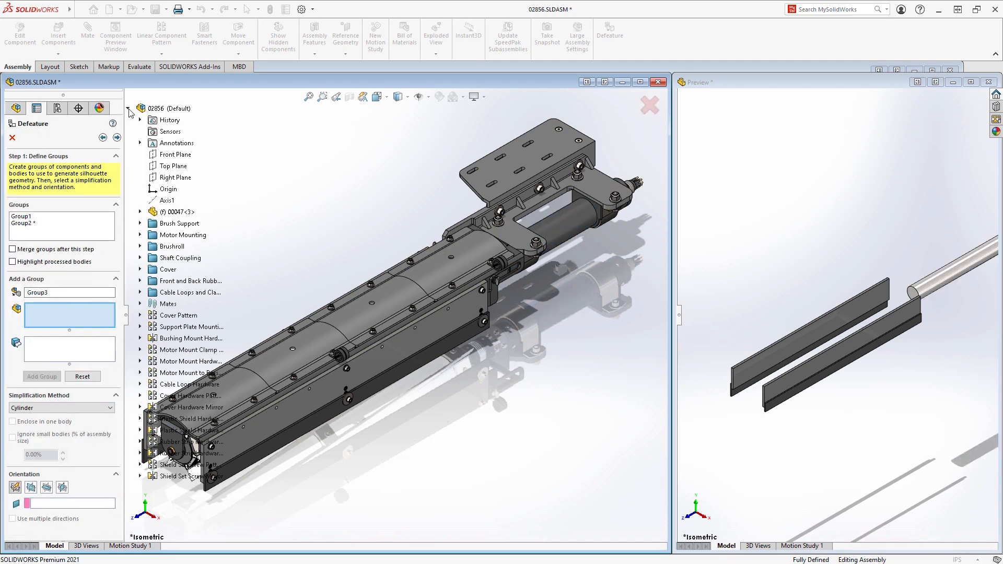
left_click(139, 245)
left_click(183, 258)
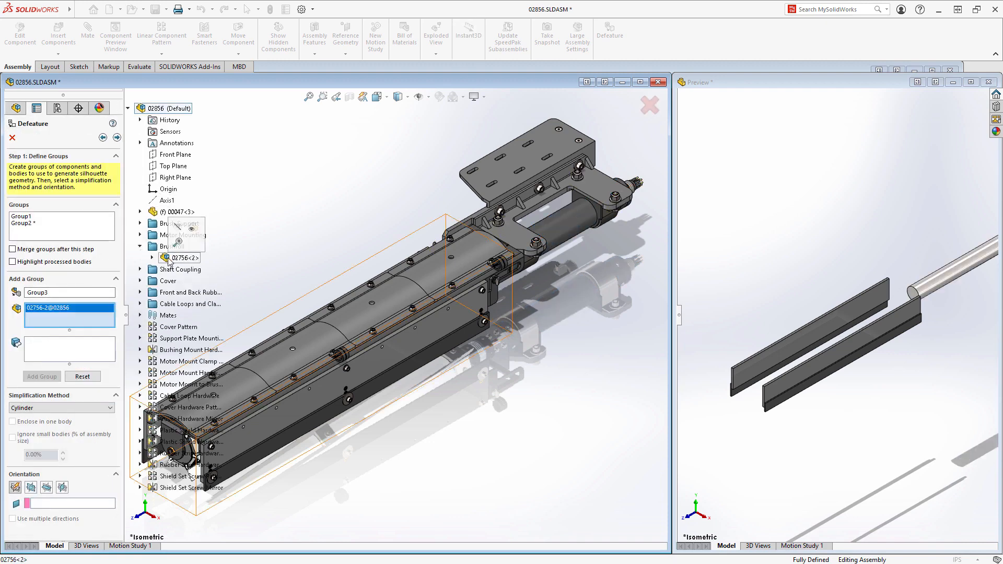
left_click(129, 109)
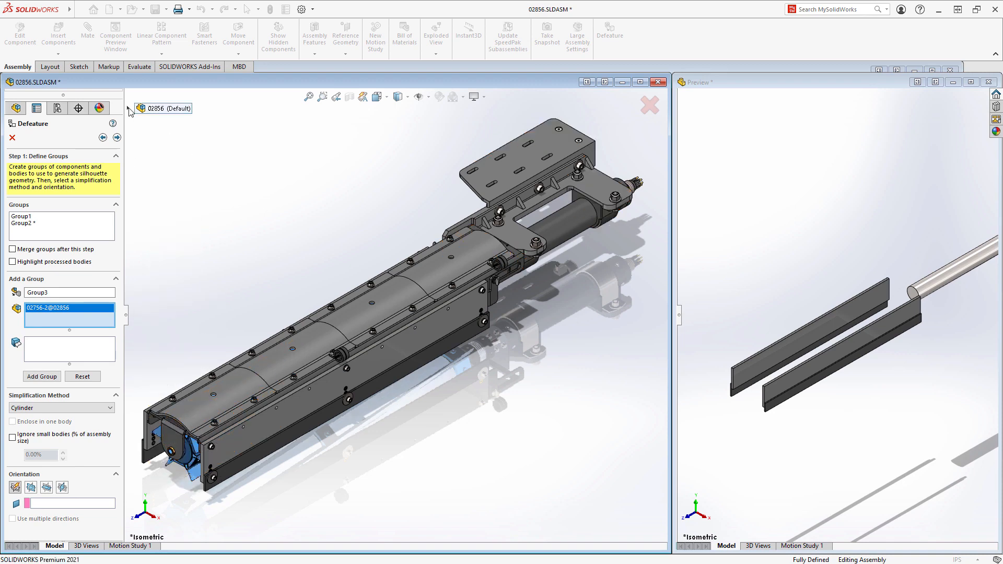
left_click(56, 408)
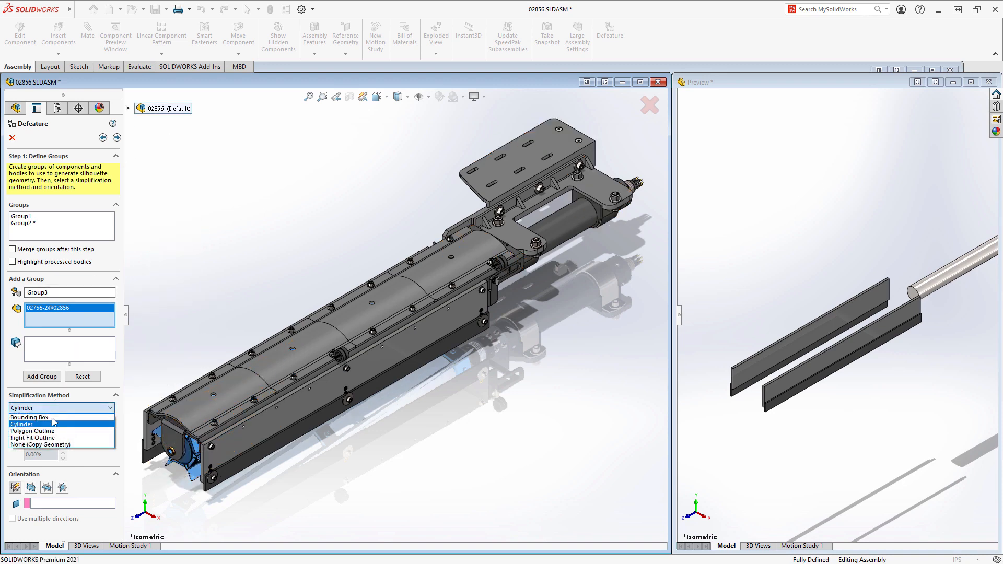
left_click(52, 431)
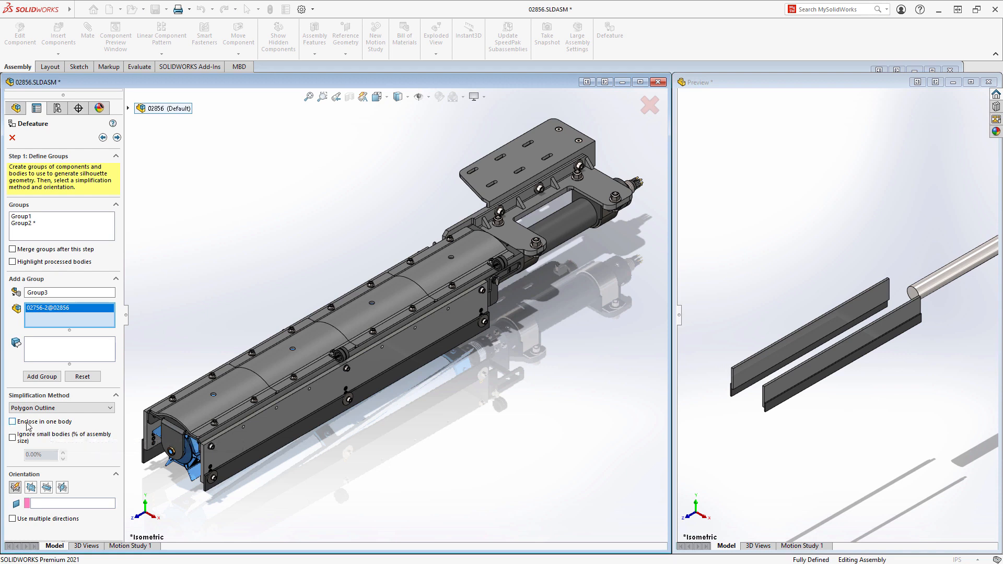
left_click(30, 488)
left_click(42, 377)
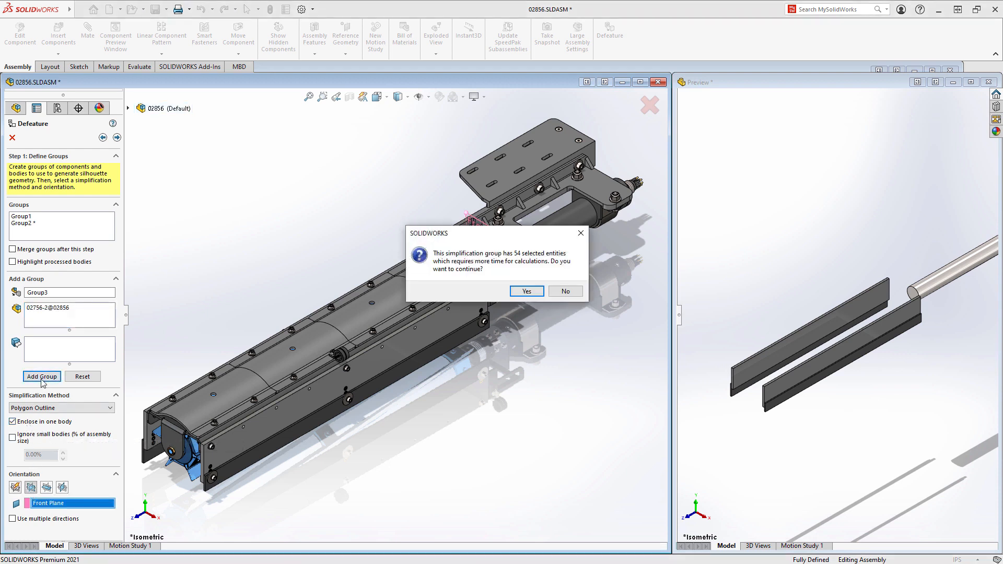
left_click(516, 295)
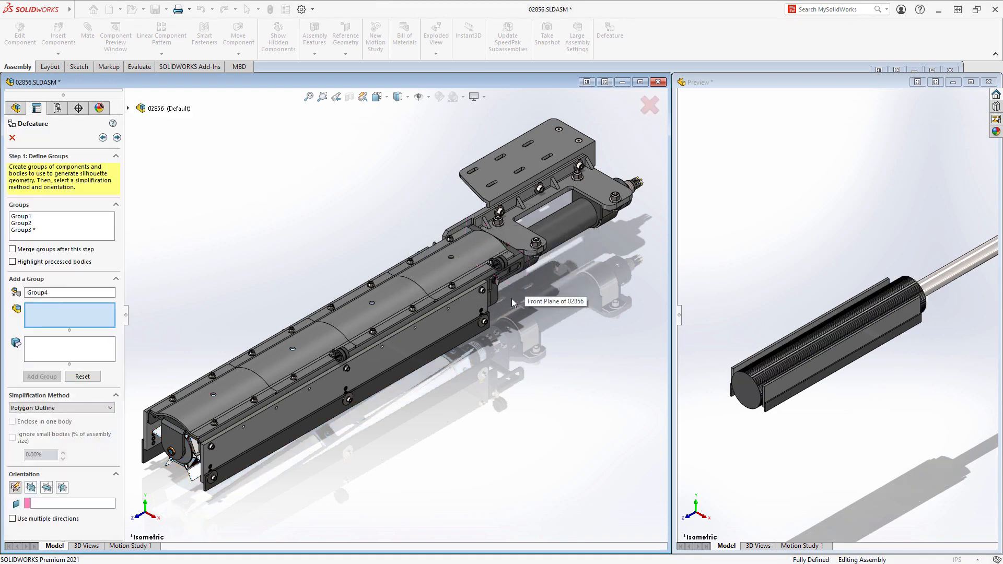
Add the four 03037 covers as a fourth group using Tight Fit Outline, enclosed in one body and oriented to the Front Plane.
left_click(228, 387)
left_click(300, 345)
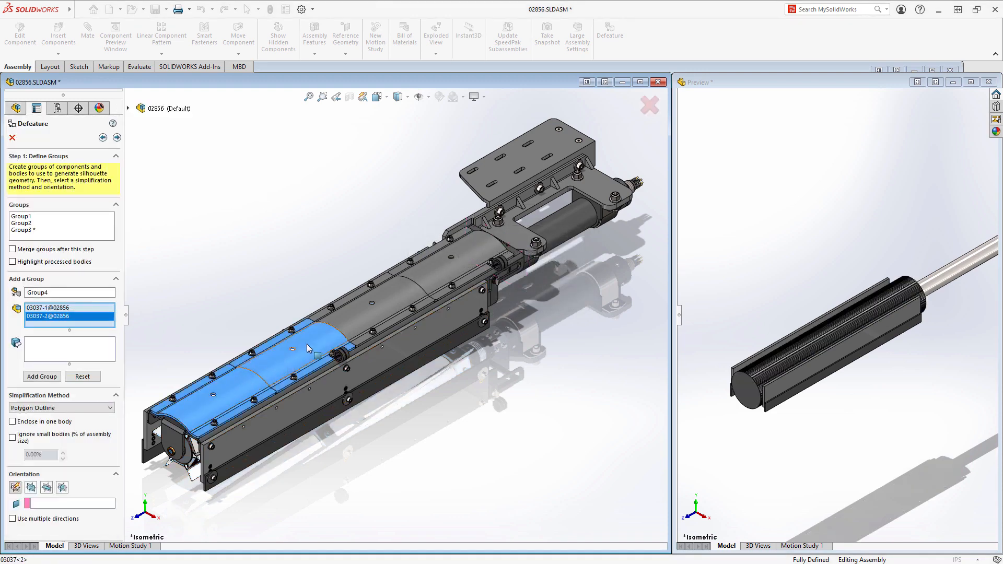
left_click(372, 306)
left_click(419, 281)
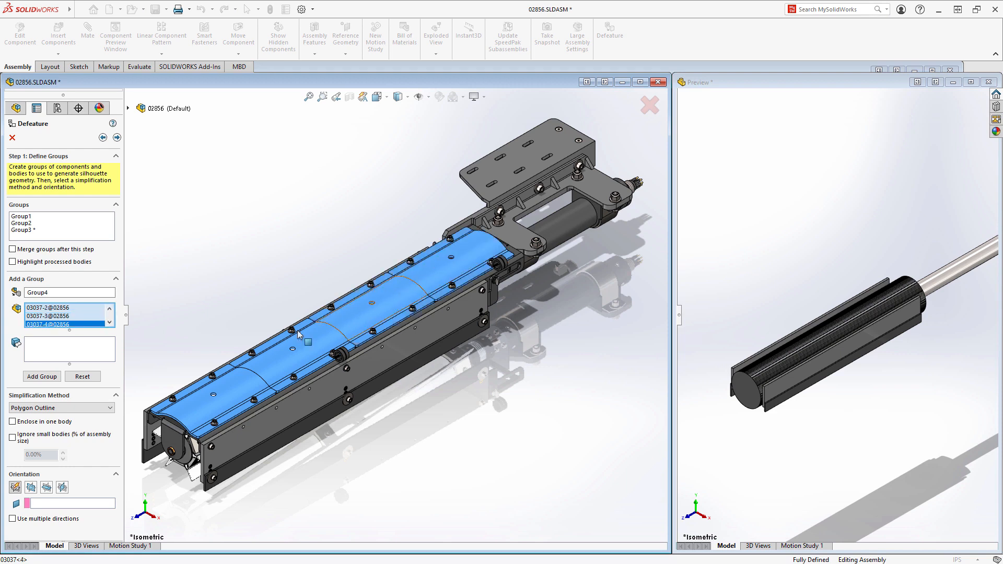
left_click(78, 409)
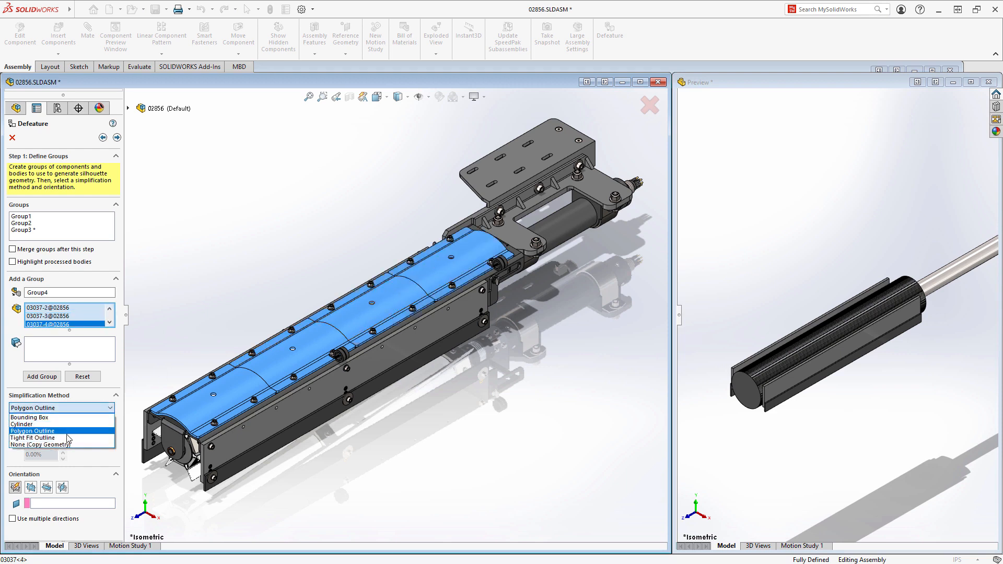
left_click(66, 437)
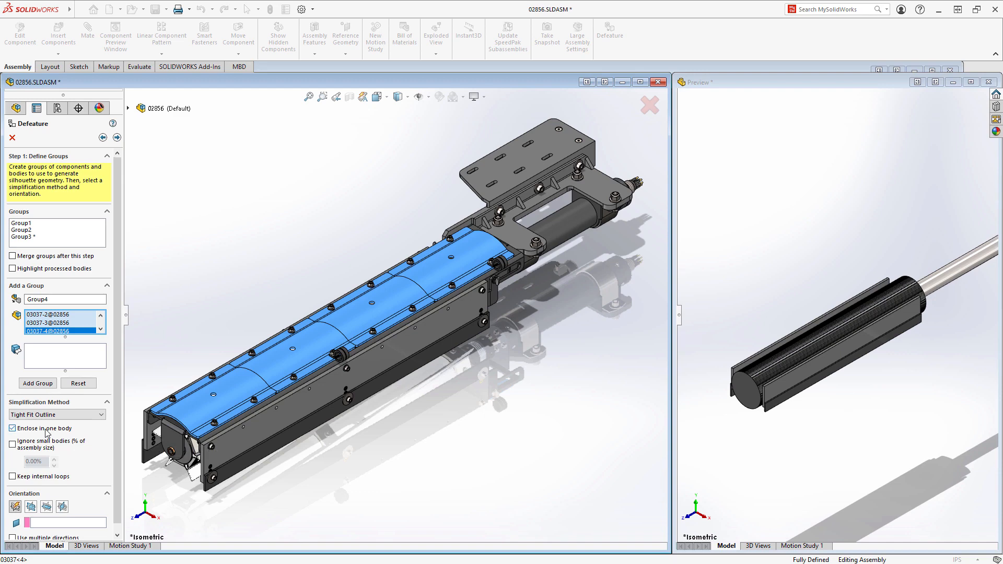
left_click(31, 505)
left_click(41, 385)
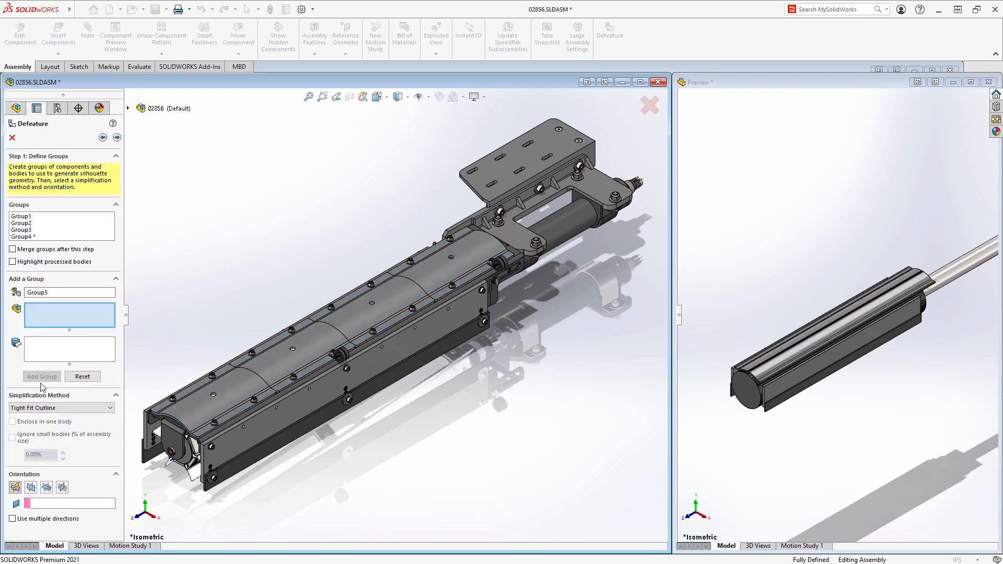
Add the two 00257 motor clamps as a fifth group using Tight Fit Outline oriented to the Front Plane.
middle_click_drag(438, 441, 342, 426)
left_click(492, 373)
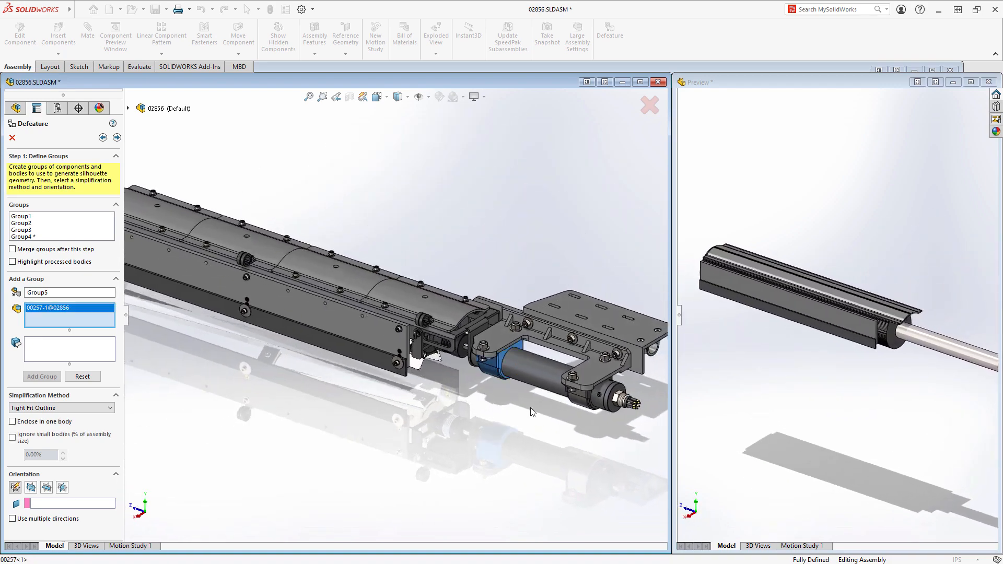
left_click(578, 402)
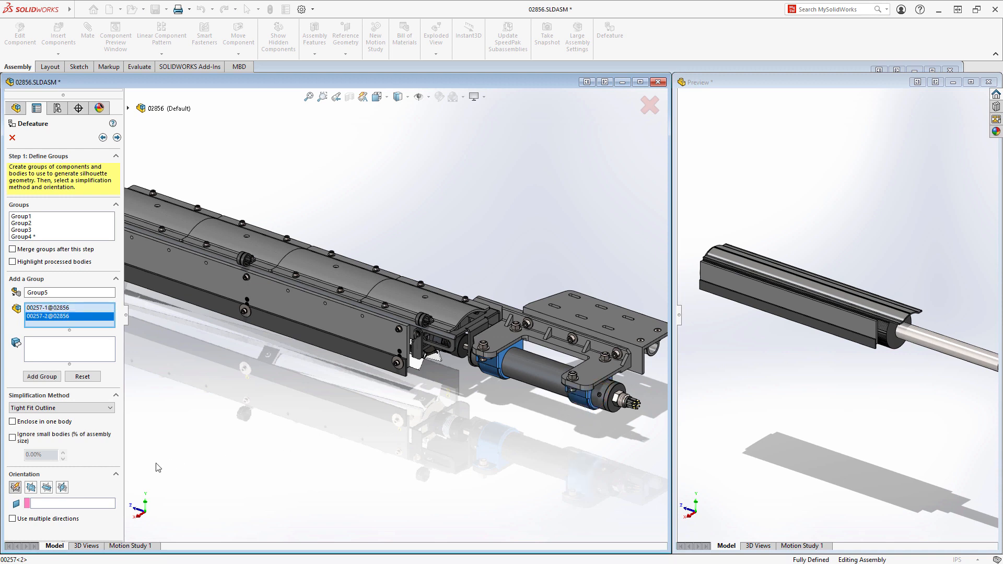
left_click(31, 487)
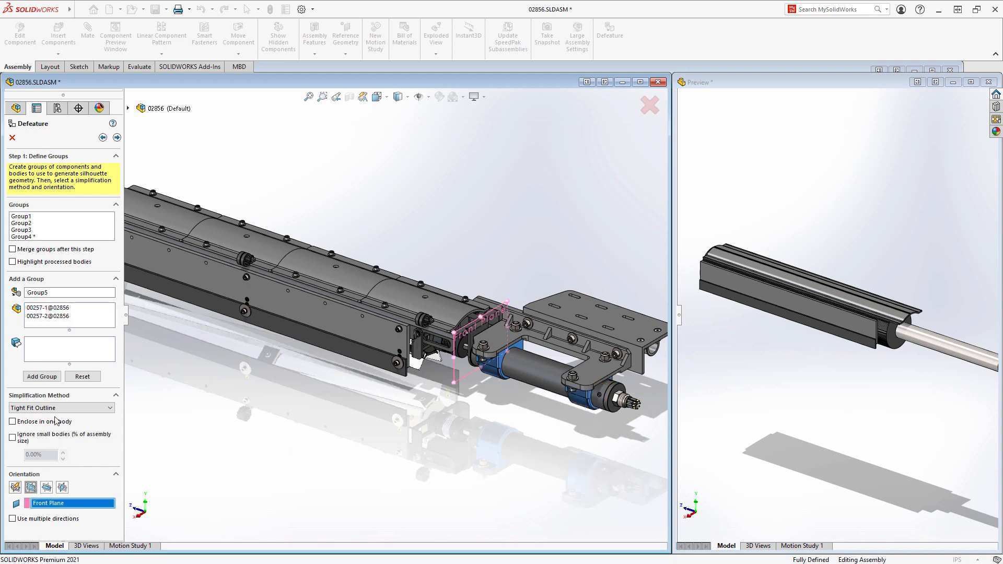
left_click(52, 377)
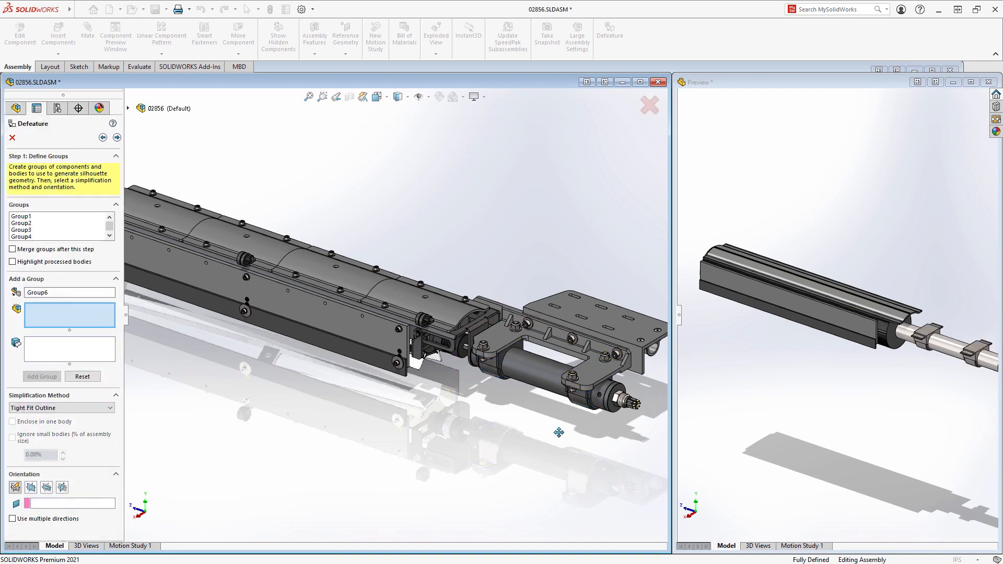
Add mounting parts 03024 and 03020 as a sixth group with the None (Copy Geometry) method.
middle_click_drag(557, 432, 443, 433, "ctrl")
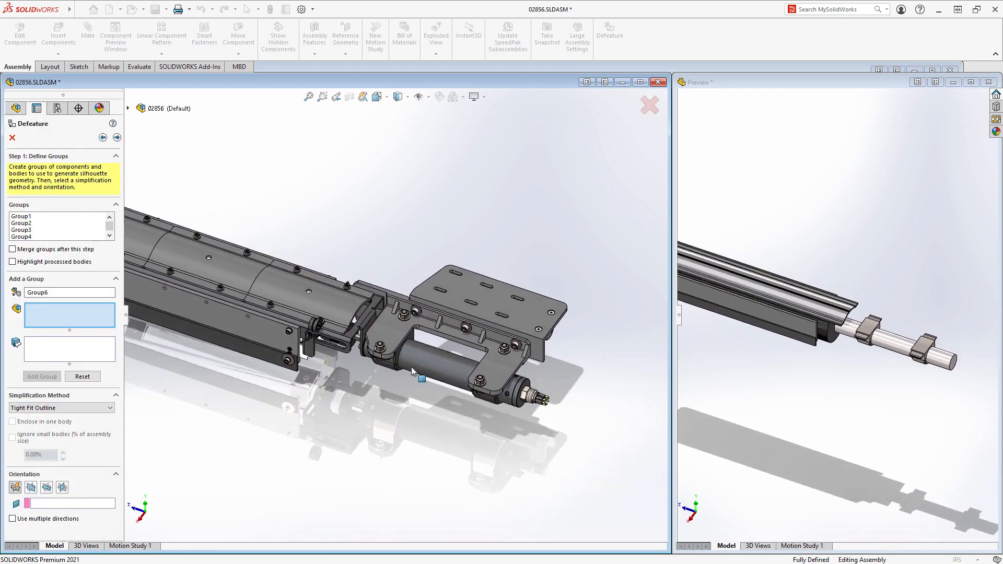
left_click(399, 340)
left_click(463, 301)
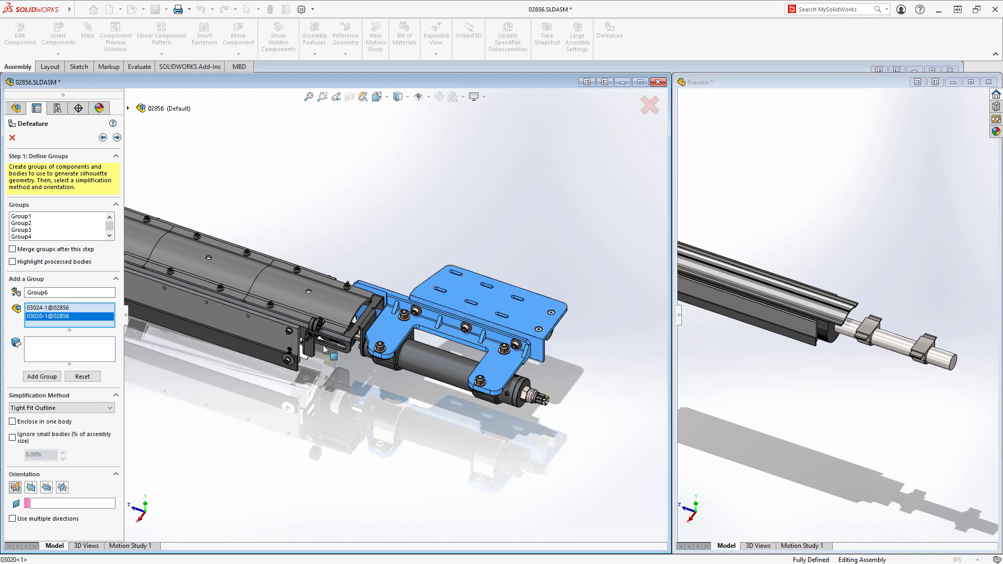
left_click(113, 411)
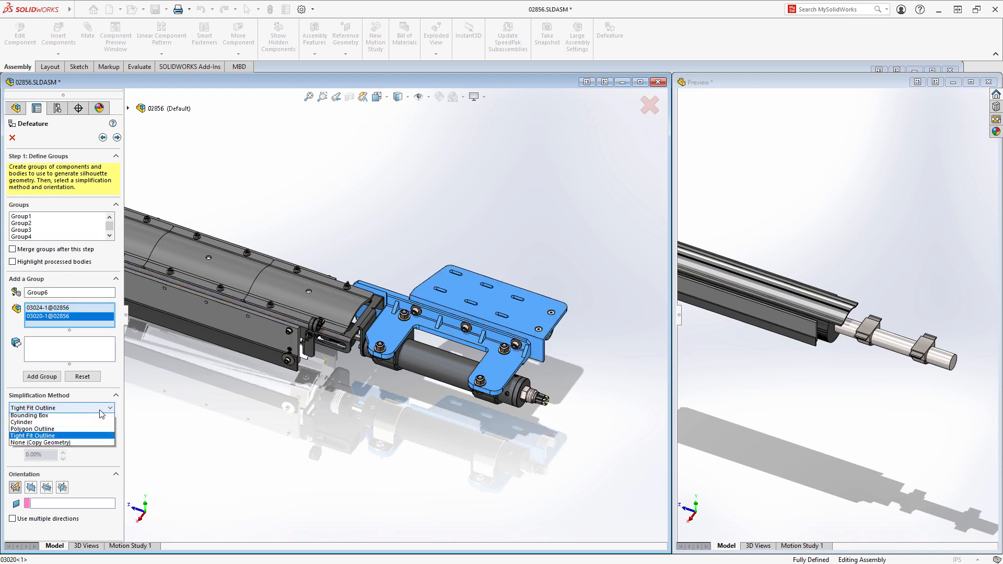
left_click(77, 444)
left_click(45, 380)
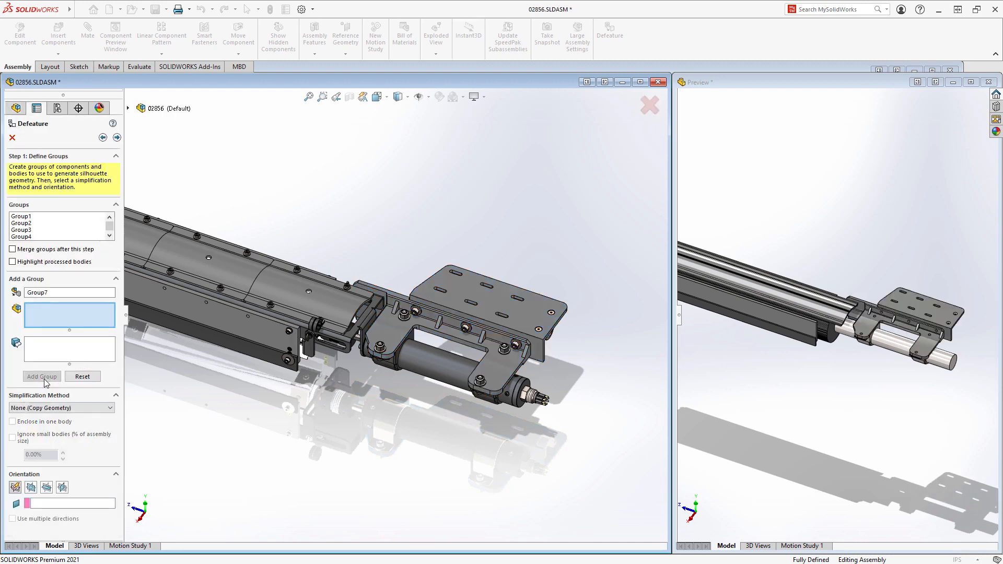
Finish the Defeature by creating a new configuration of 02856, and inspect the simplified model from an isometric view.
left_click(117, 138)
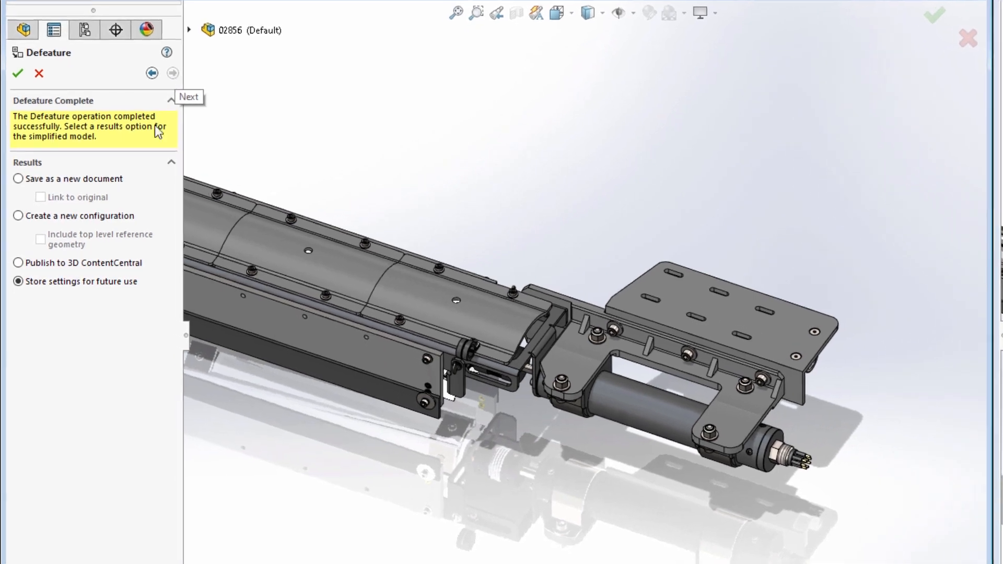
left_click(100, 216)
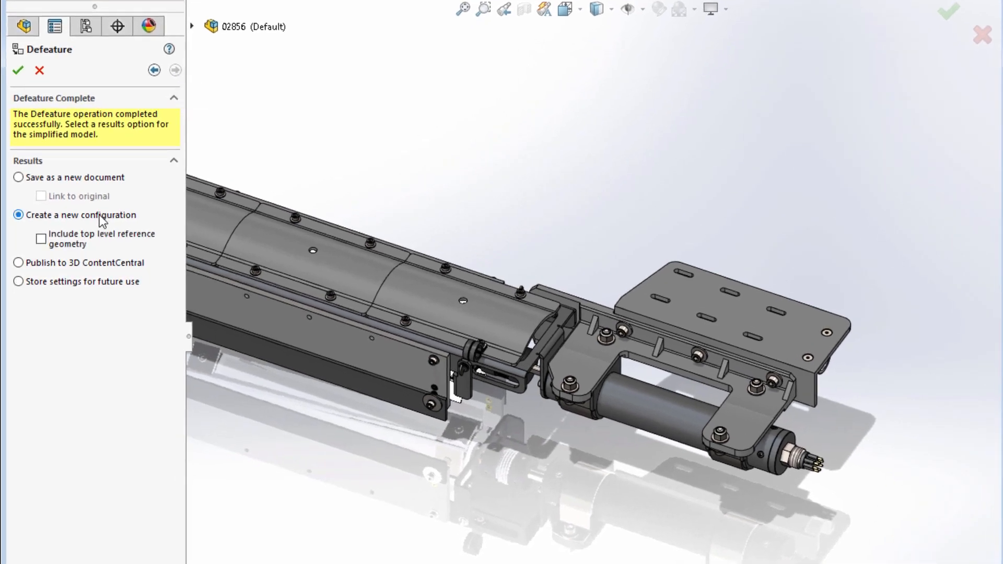
left_click(18, 72)
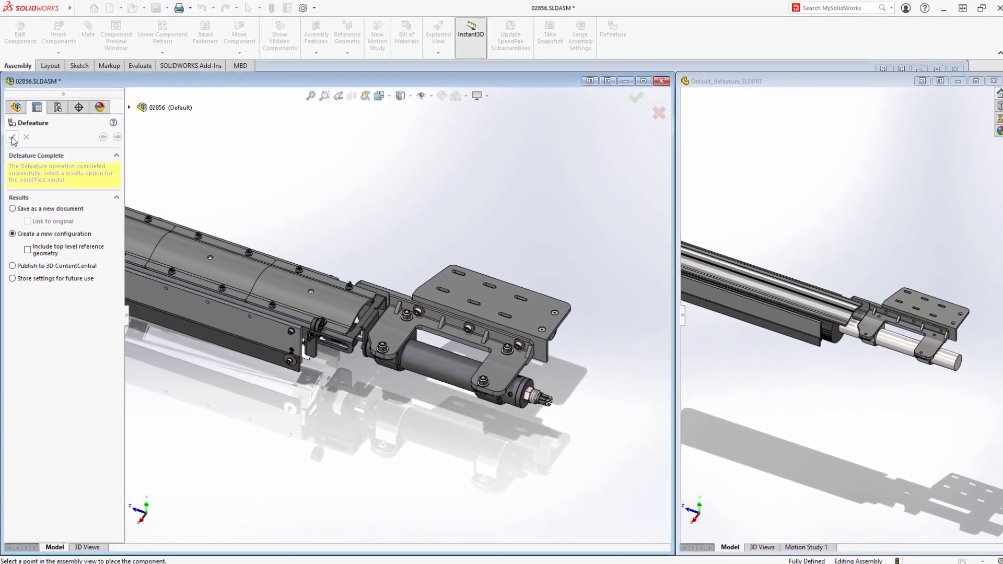
left_click(13, 137)
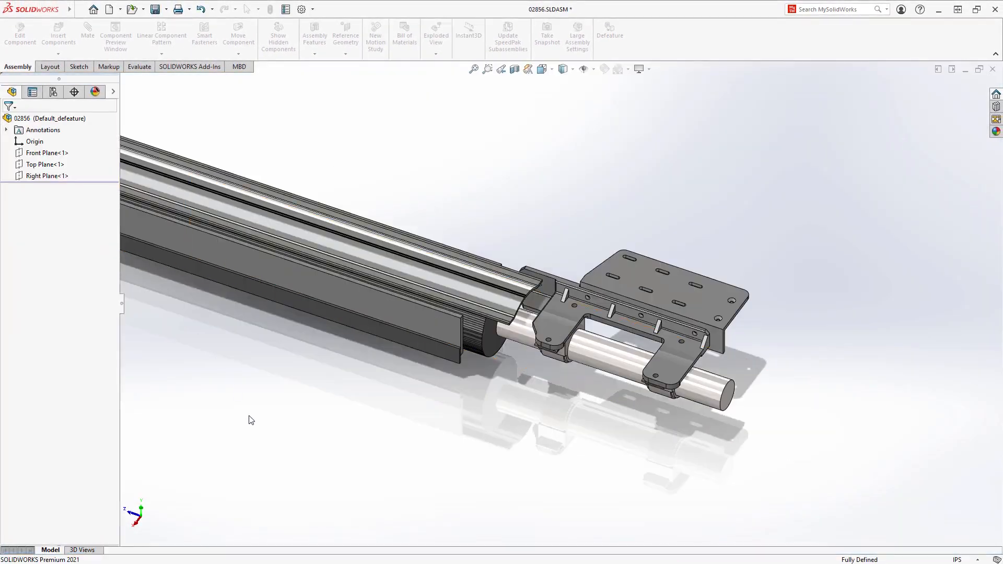
right_click_drag(250, 417, 271, 387)
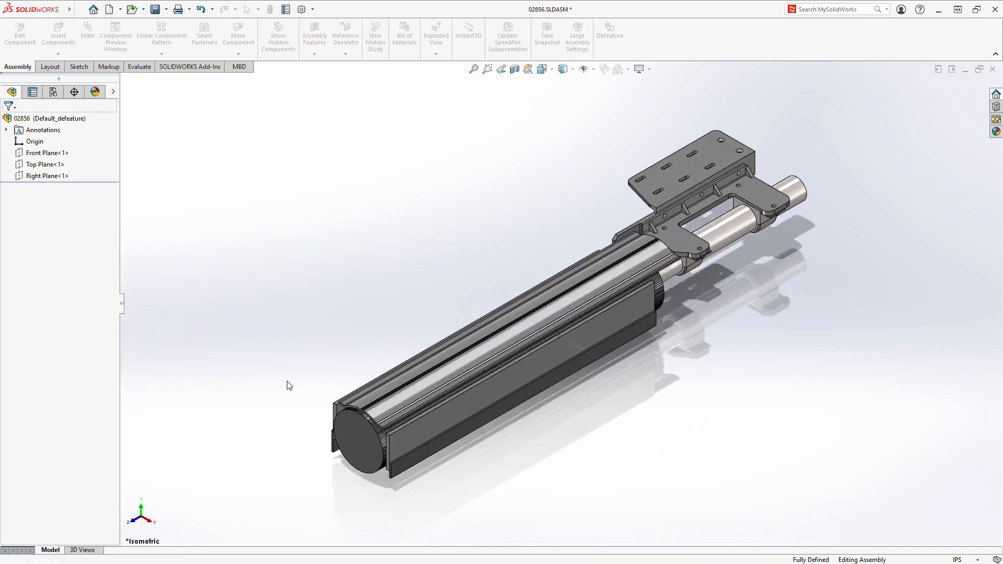
middle_click_drag(288, 385, 275, 349)
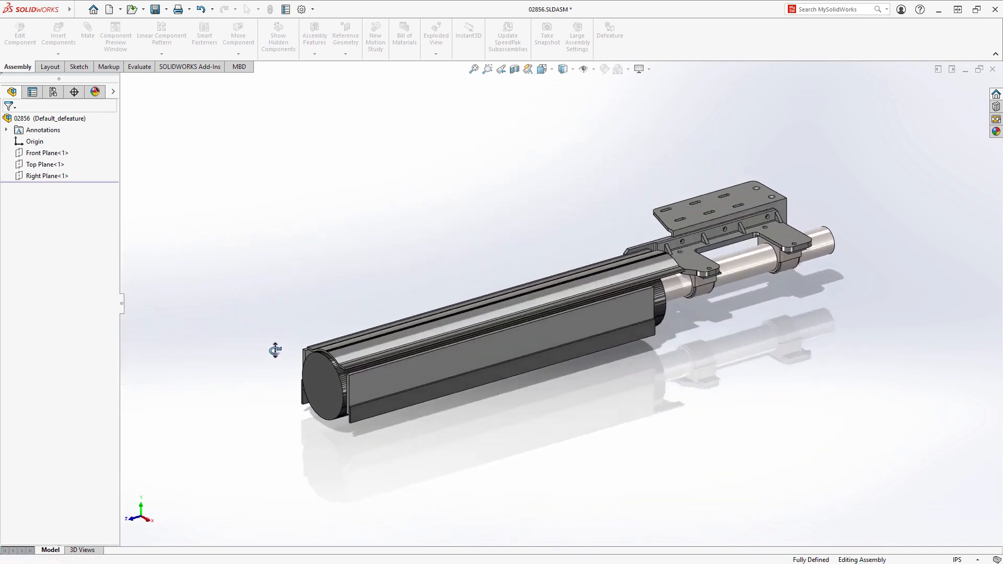
Activate the Default configuration of assembly 02856 and return to its feature tree.
left_click(54, 93)
left_click(18, 138)
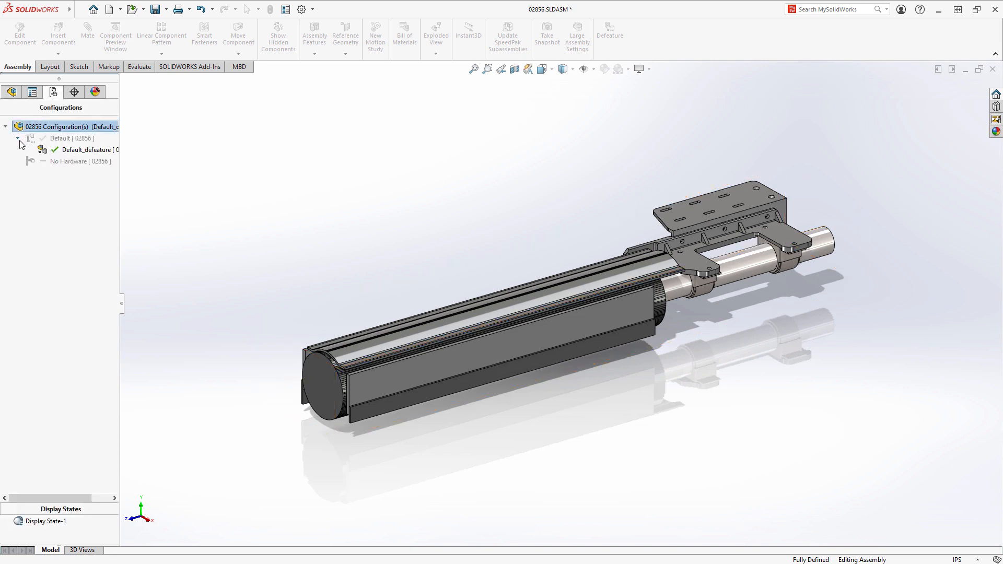
double_click(58, 138)
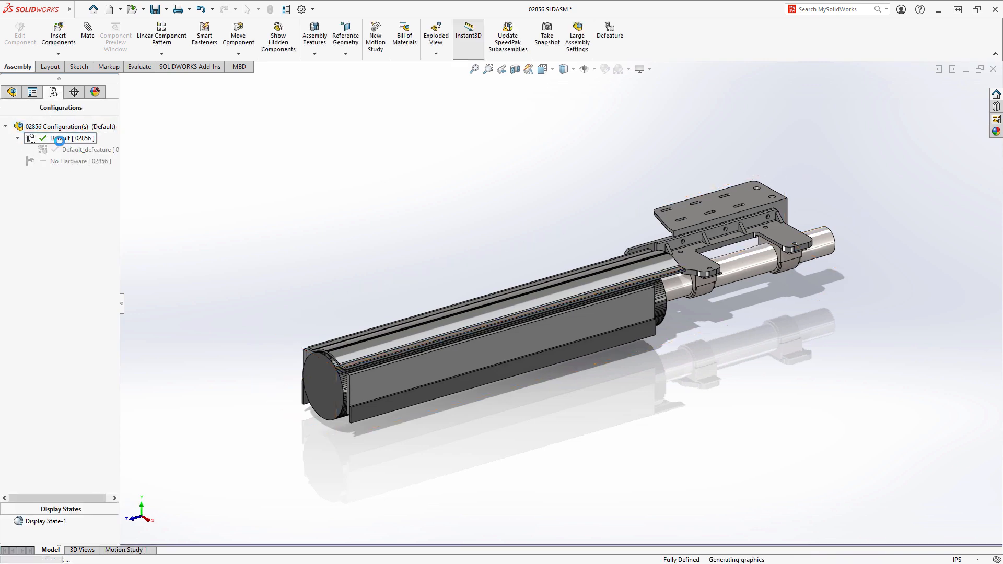
left_click(11, 92)
Switch to robot assembly 02800 and set auger brush subassembly 02856 to use its defeatured version.
key("ctrl+Tab")
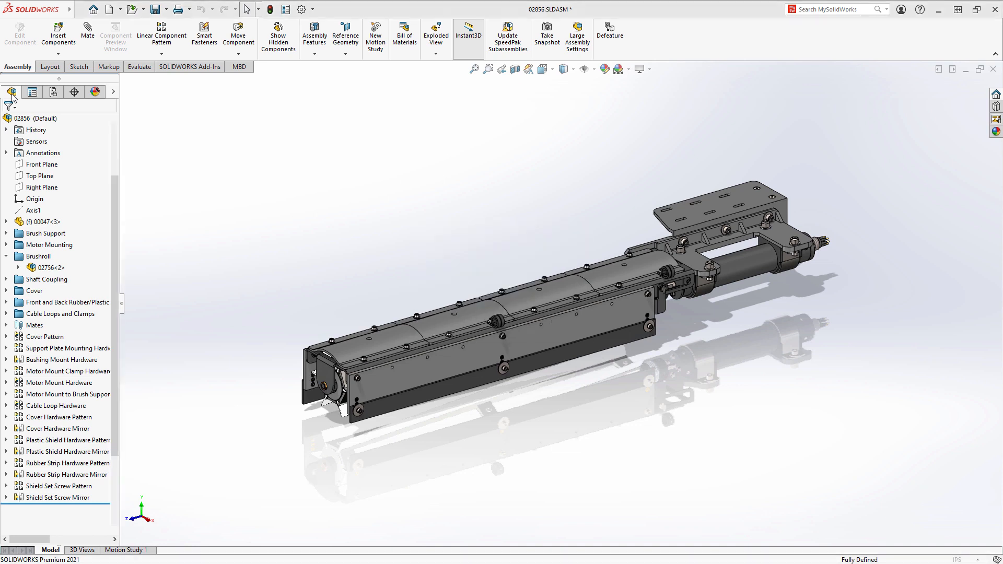
key("ctrl+Tab")
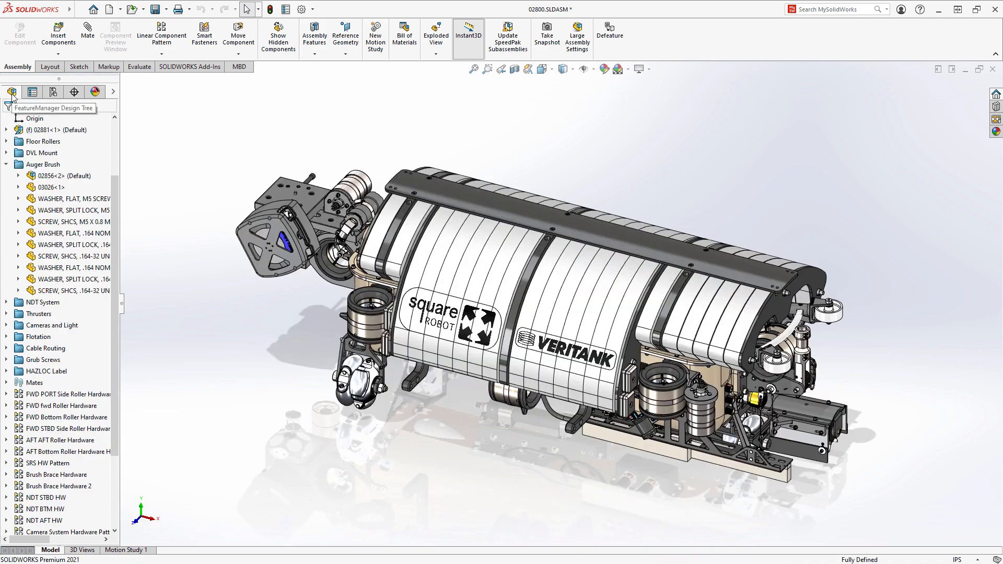
middle_click_drag(593, 465, 379, 289)
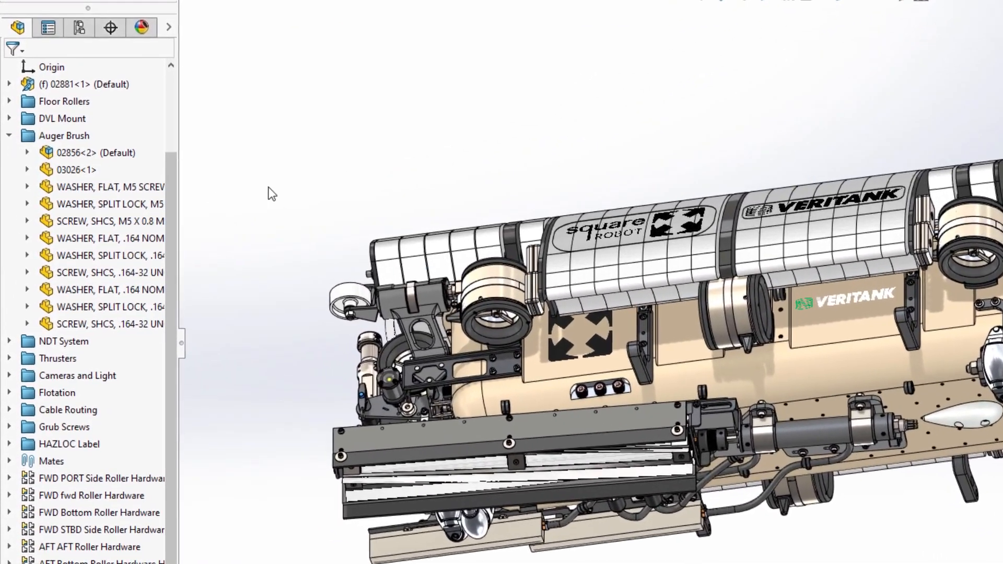
right_click(117, 152)
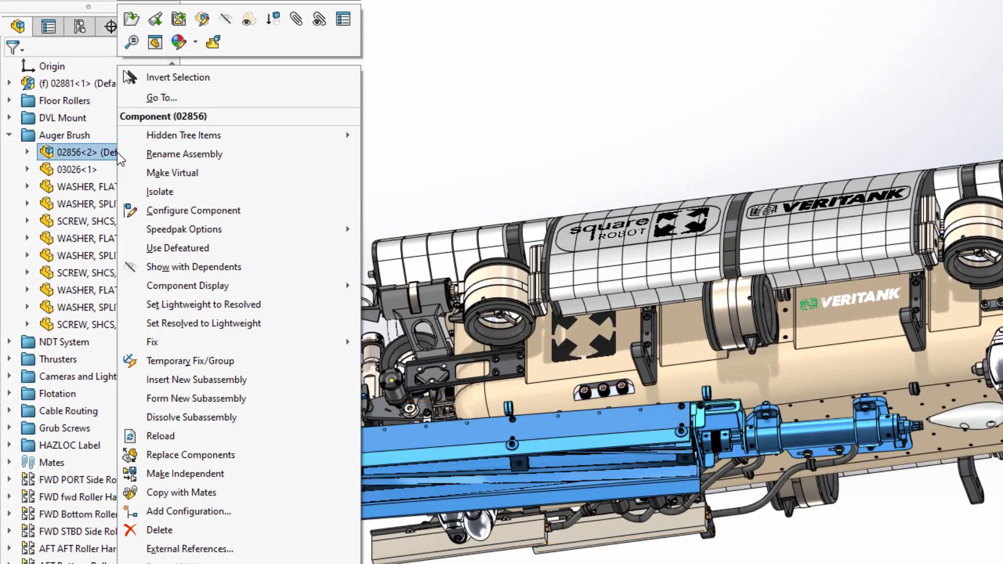
left_click(199, 254)
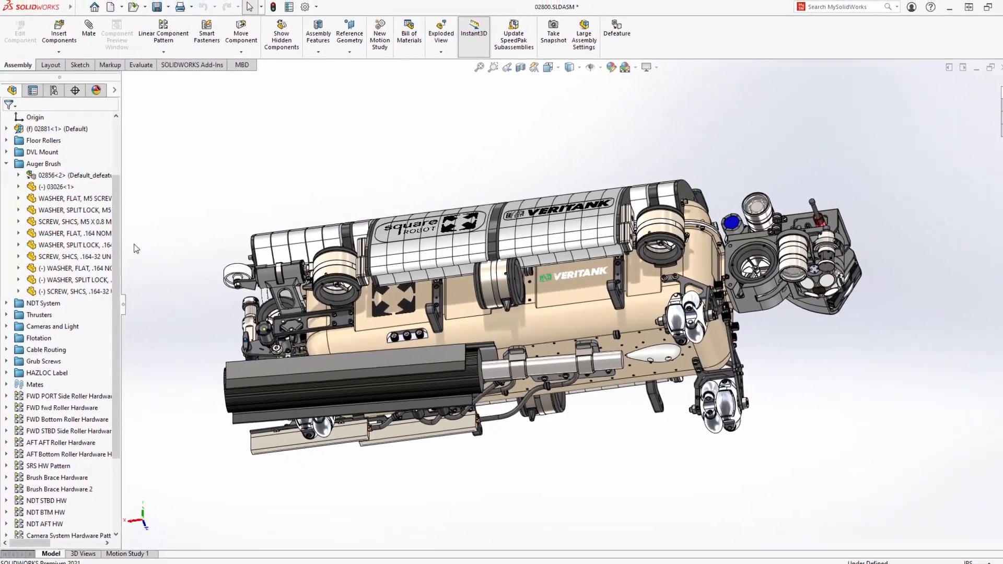
middle_click_drag(134, 244, 332, 419)
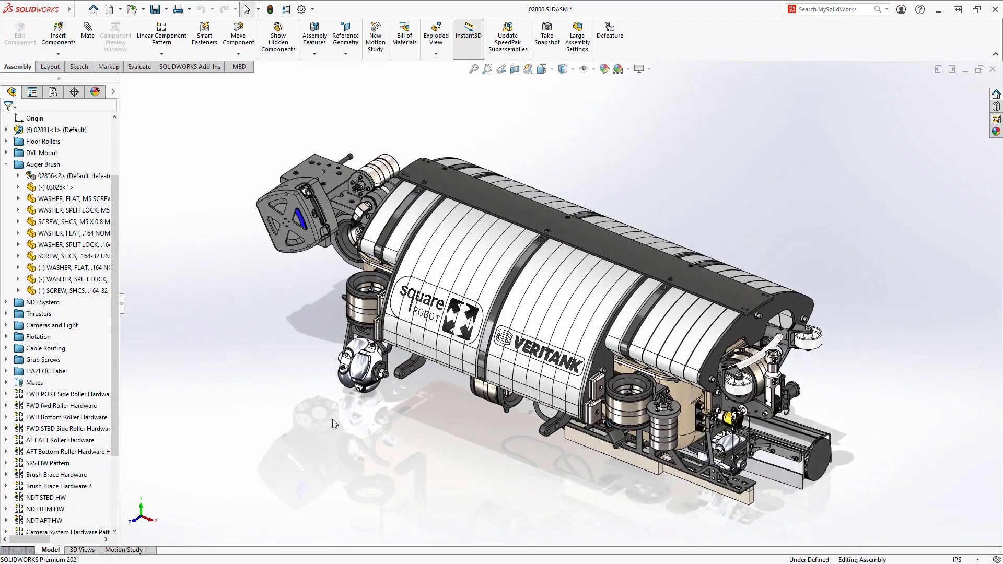